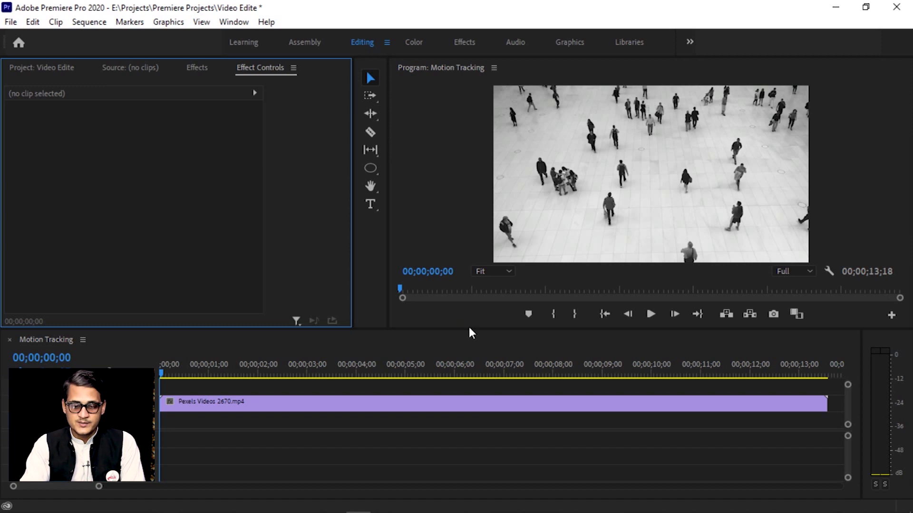
- Make the Program monitor panel taller
mouse_move(469, 332)
left_mouse_down()
mouse_move(468, 343)
mouse_move(313, 359)
left_mouse_up()
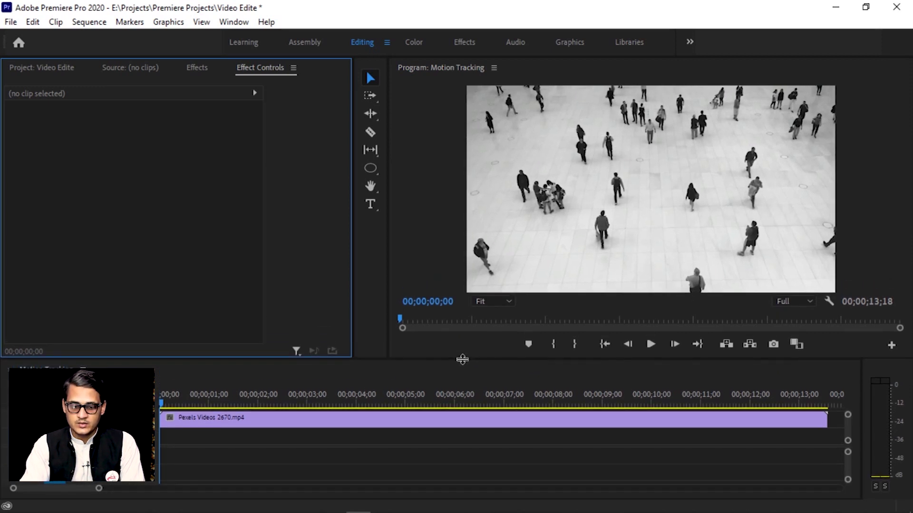
- Move the Pexels Videos 2670.mp4 clip down one video track
left_click(216, 422)
left_click_drag(216, 422, 209, 440)
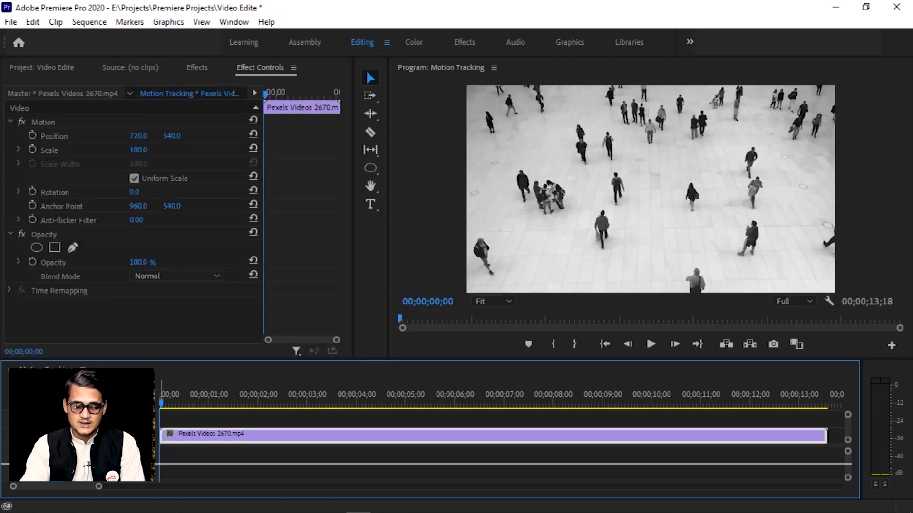
left_click_drag(209, 434, 209, 450)
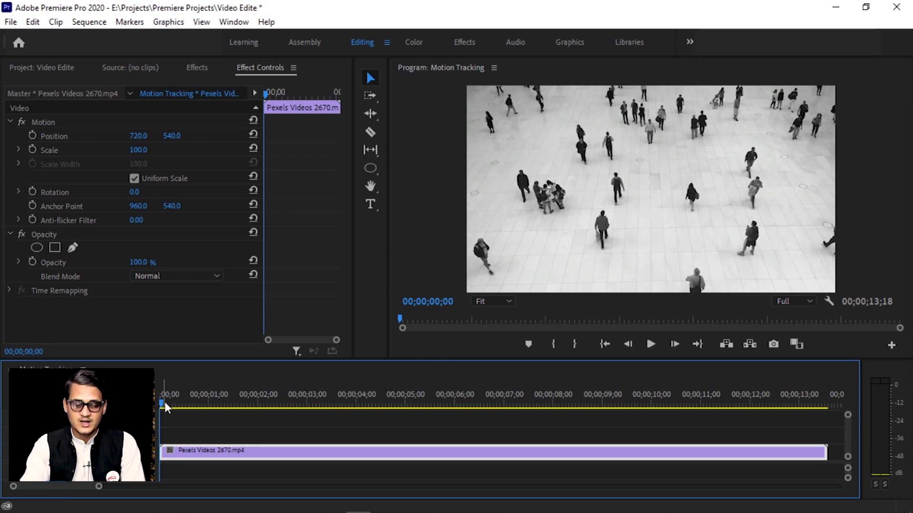
- Play the crowd footage, bring the playhead back, and deselect the clip
key("space")
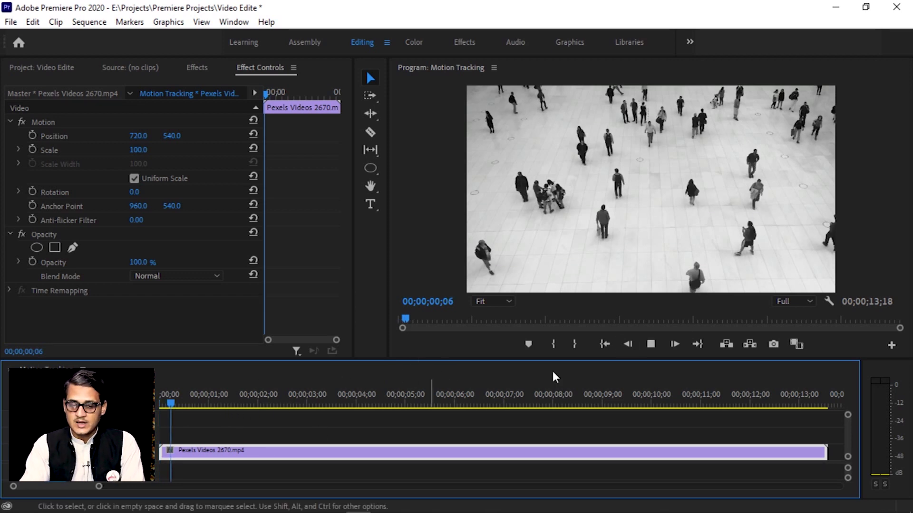
key("space")
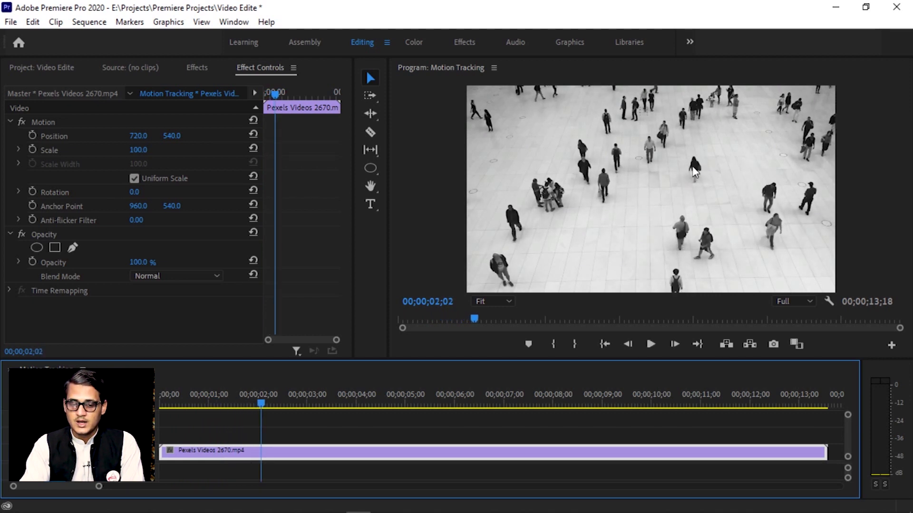
key("space")
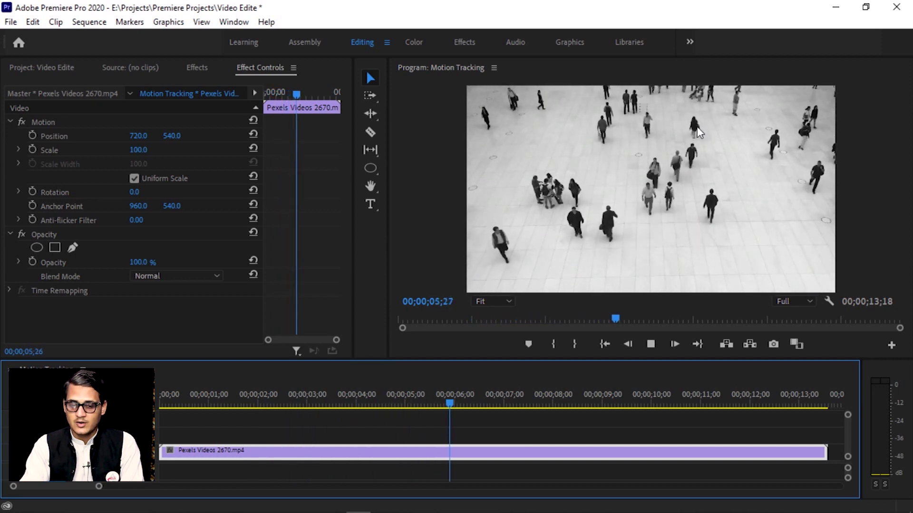
key("space")
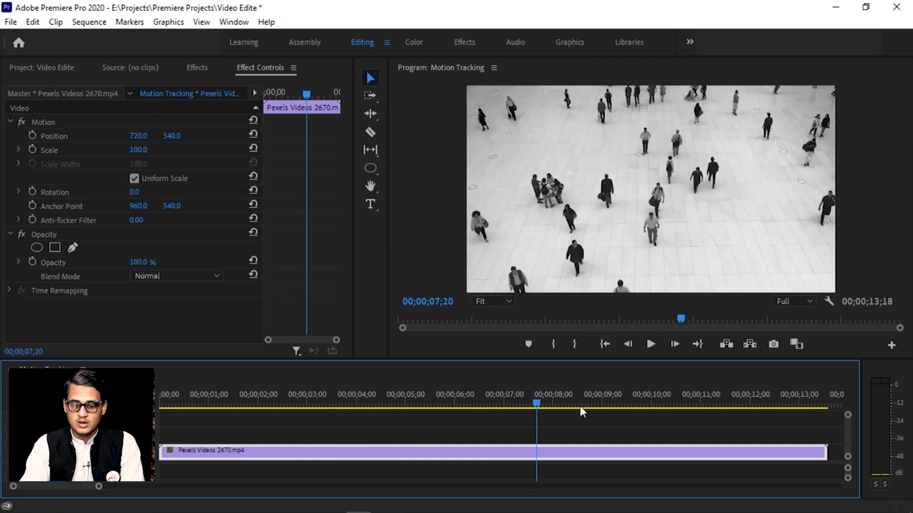
left_click_drag(534, 405, 156, 444)
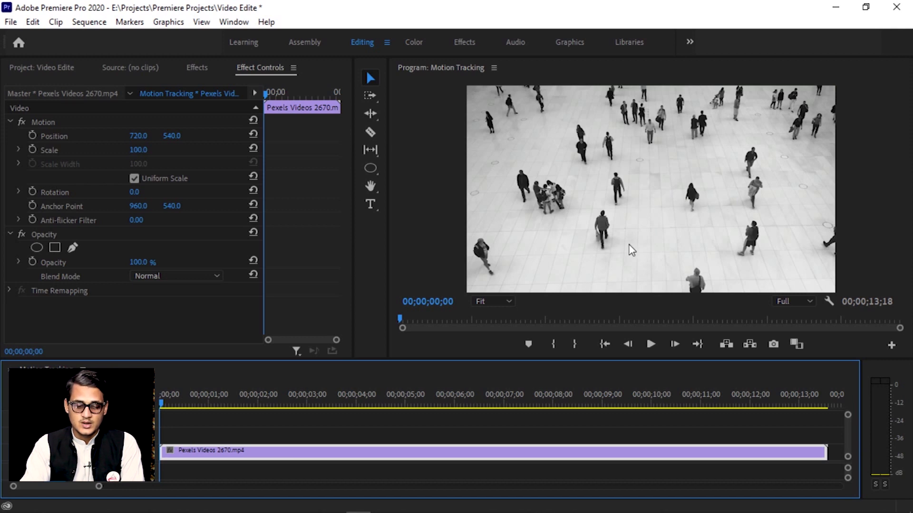
left_click(311, 430)
- Draw a red circle around the walking woman with the Ellipse Tool
left_click(370, 168)
left_click(413, 168)
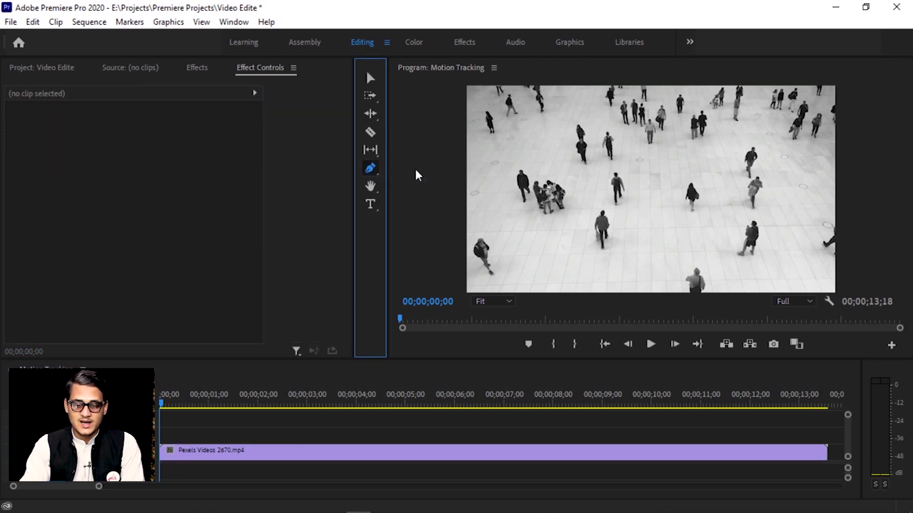
left_click(373, 171)
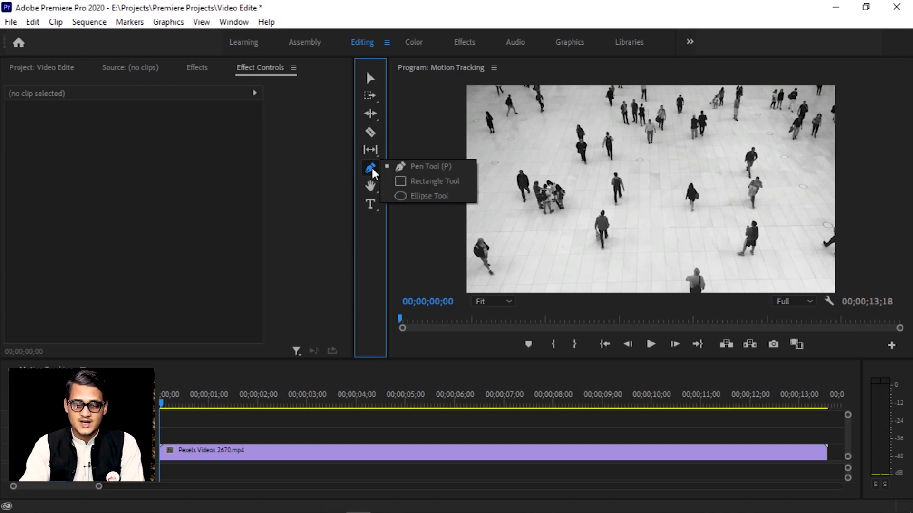
left_click(418, 196)
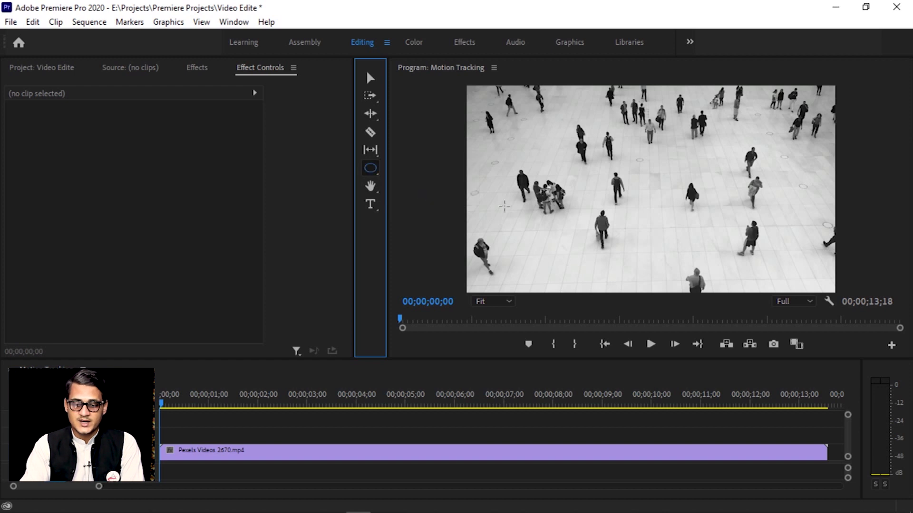
left_click_drag(676, 173, 702, 200)
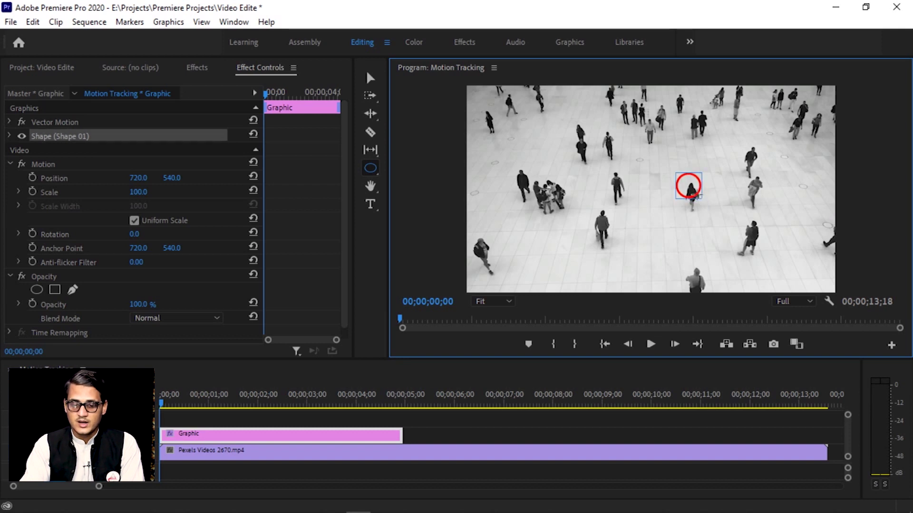
- Return to the Selection tool and close the Window menu without choosing anything
left_click(370, 78)
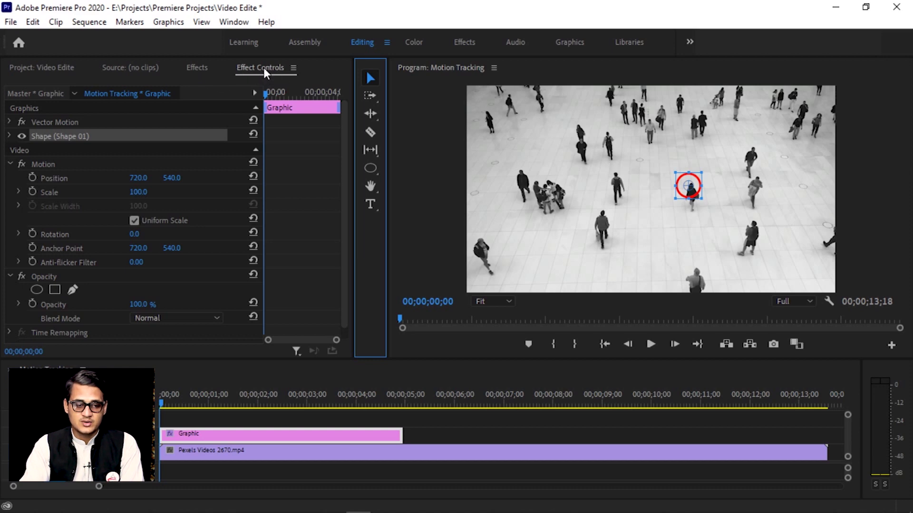
left_click(236, 22)
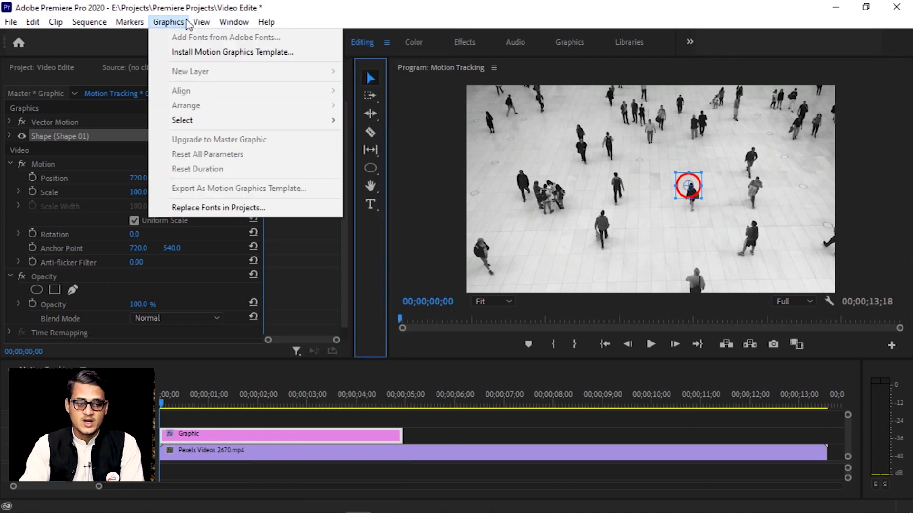
left_click(270, 69)
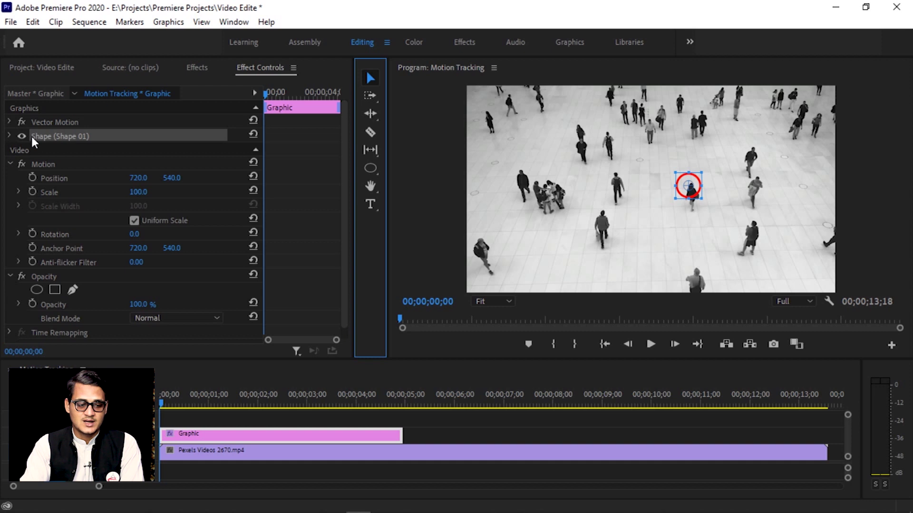
- In Shape (Shape 01), leave Fill unchecked and confirm a red Stroke colour
left_click(11, 136)
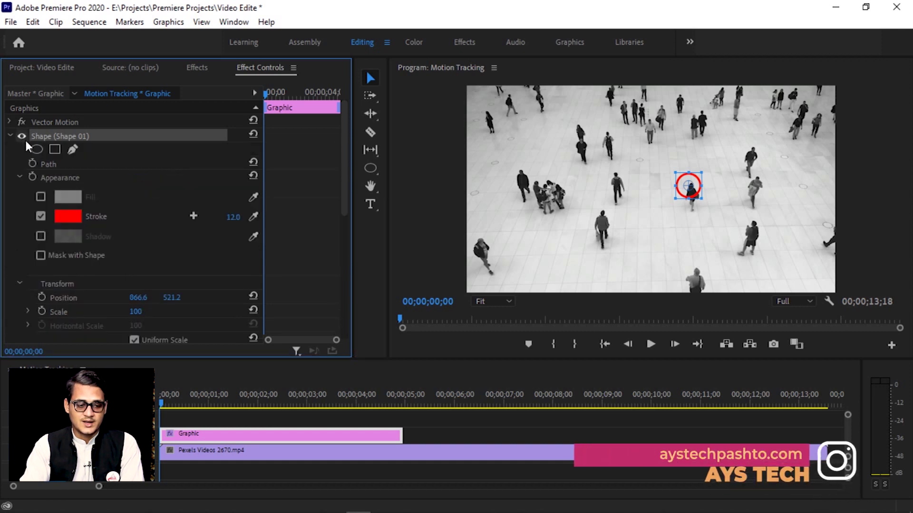
left_click(41, 197)
left_click(41, 197)
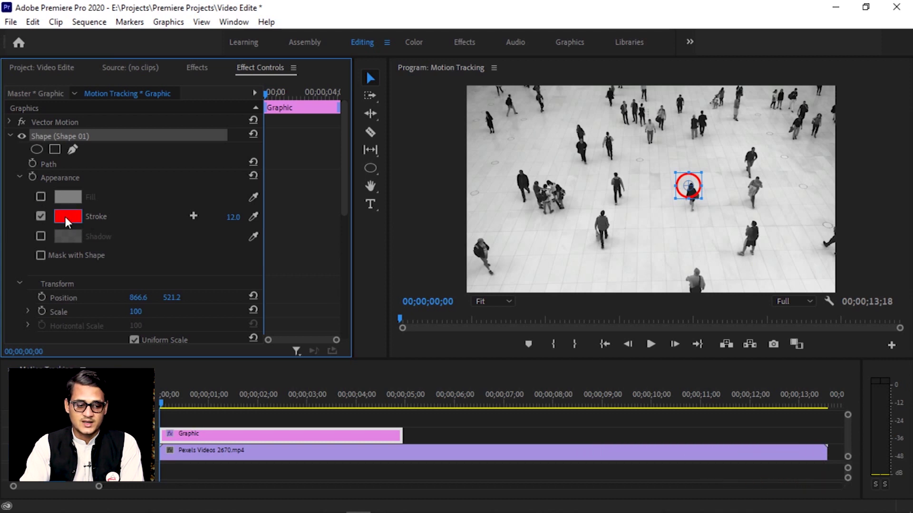
left_click(68, 219)
left_click_drag(463, 301, 462, 345)
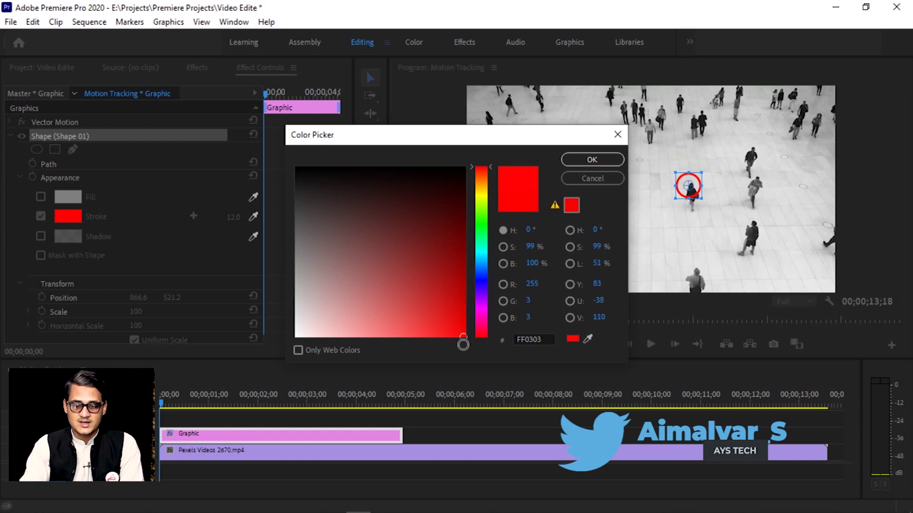
left_click(592, 160)
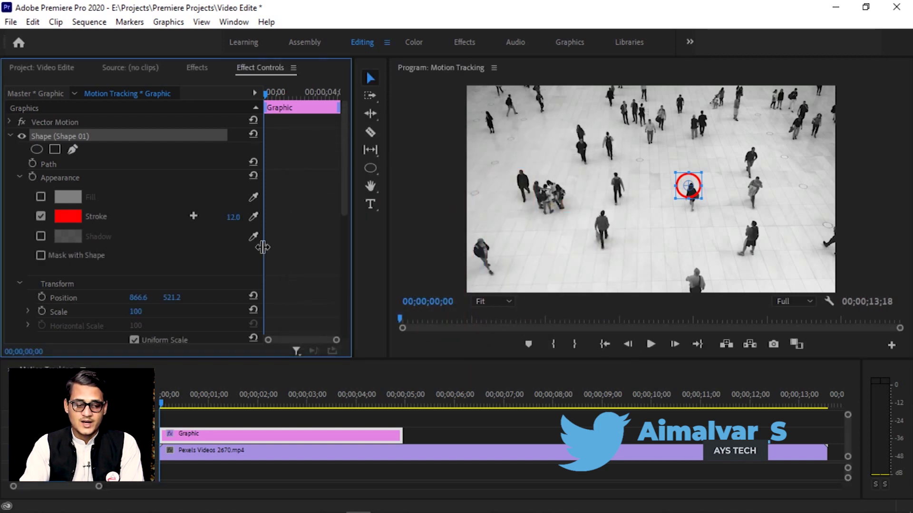
- Set the circle's stroke width to 10
left_click(233, 219)
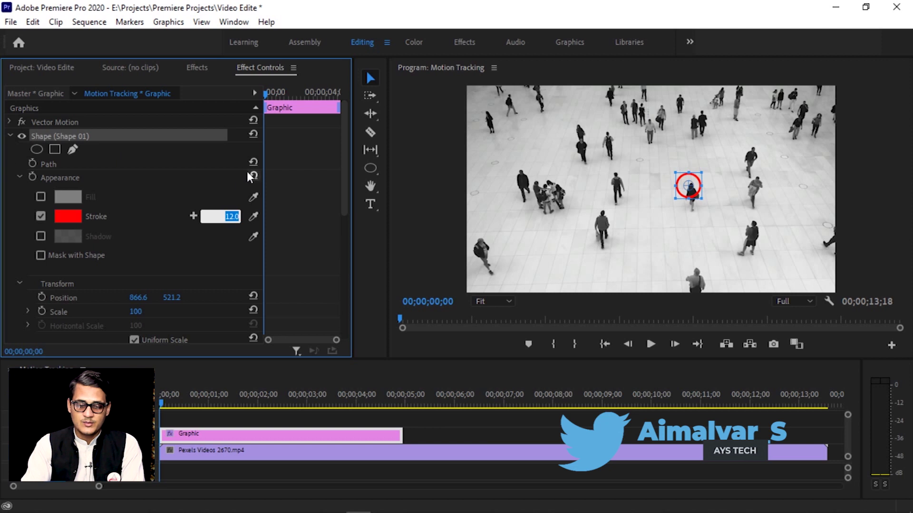
type("10")
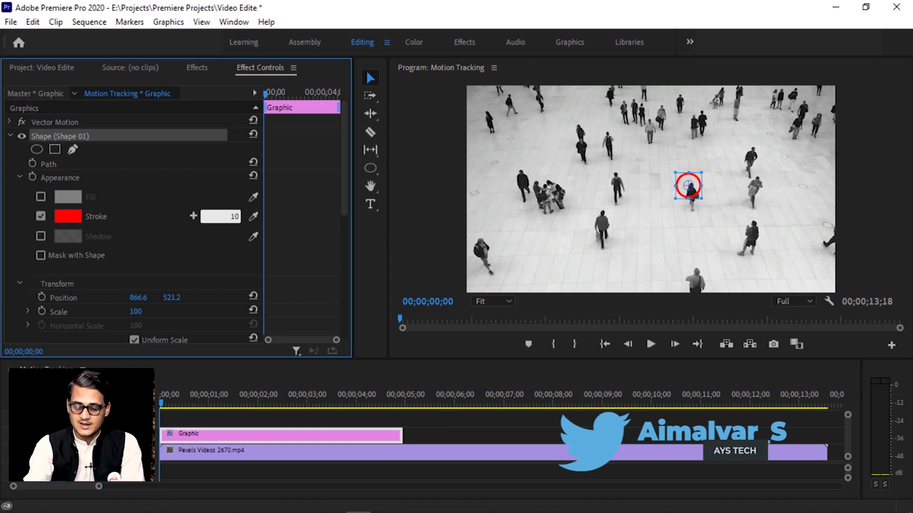
key("Return")
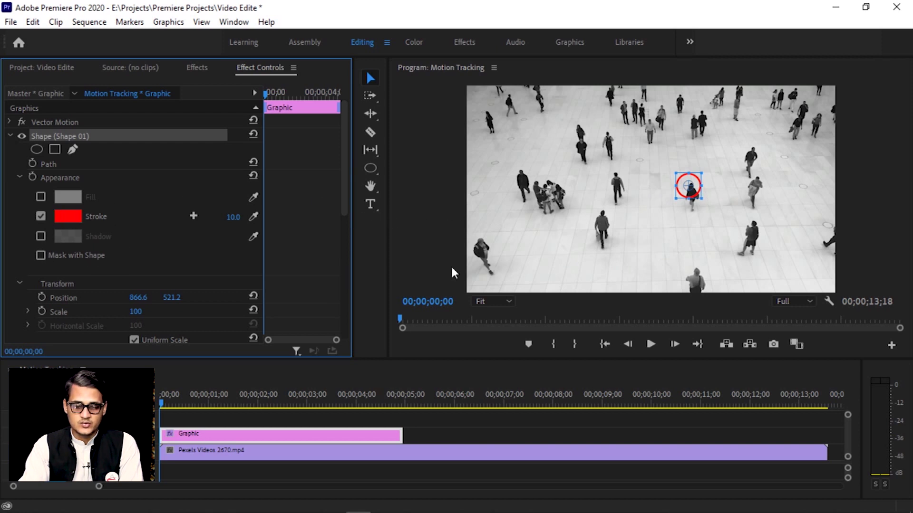
- At 100% monitor zoom, shrink and reposition the circle over the woman
left_click(492, 301)
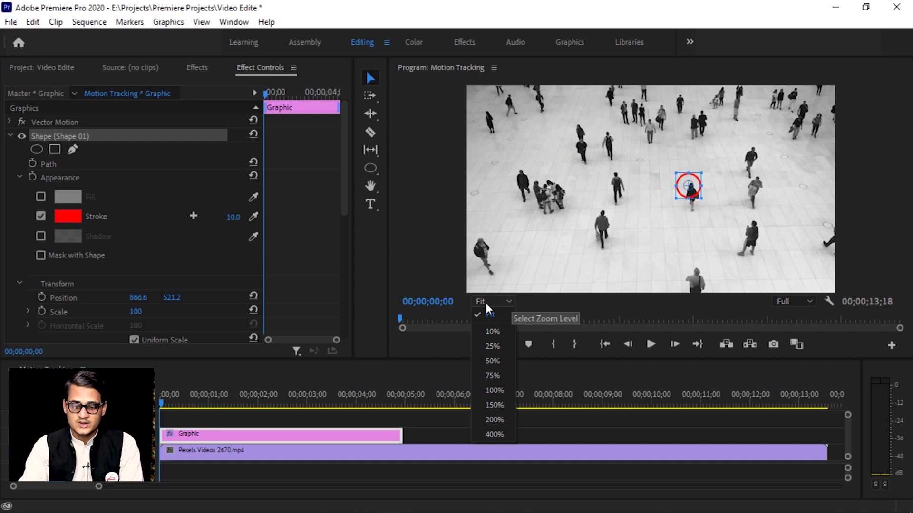
left_click(496, 390)
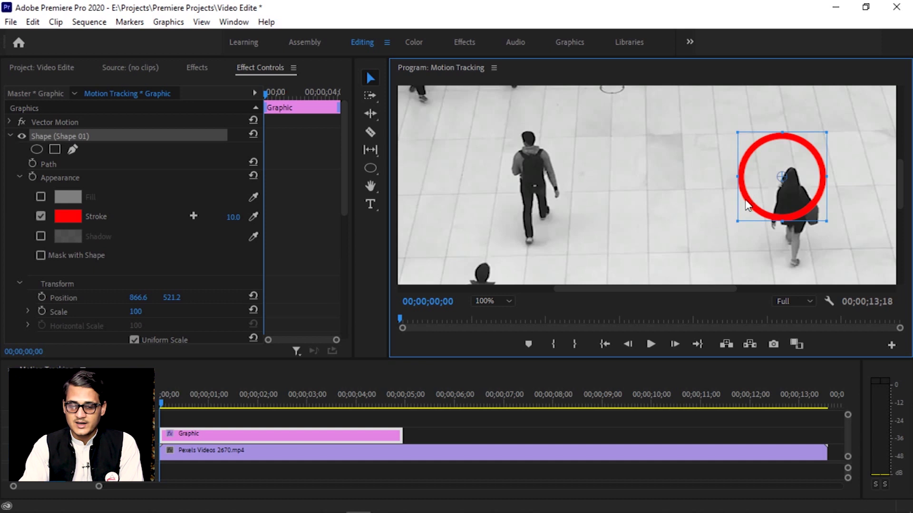
left_click_drag(749, 198, 759, 200)
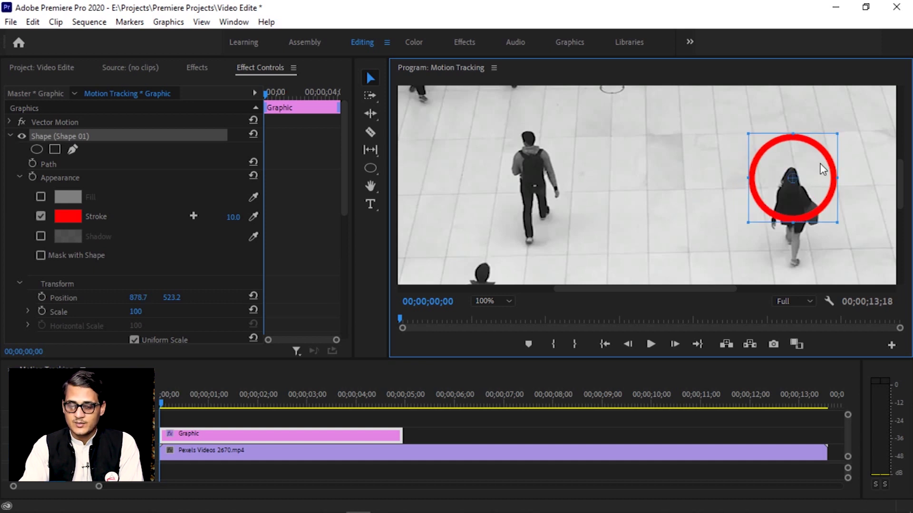
left_click_drag(837, 133, 826, 136)
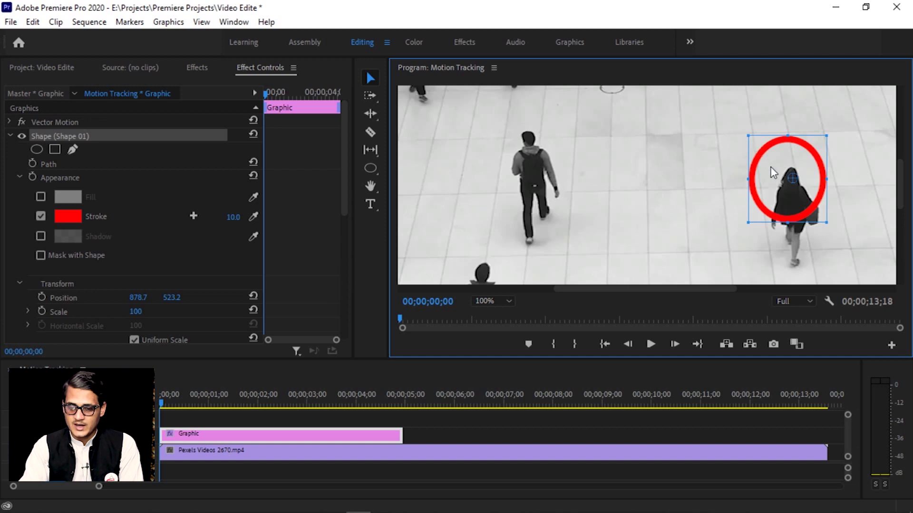
left_click_drag(823, 137, 807, 157)
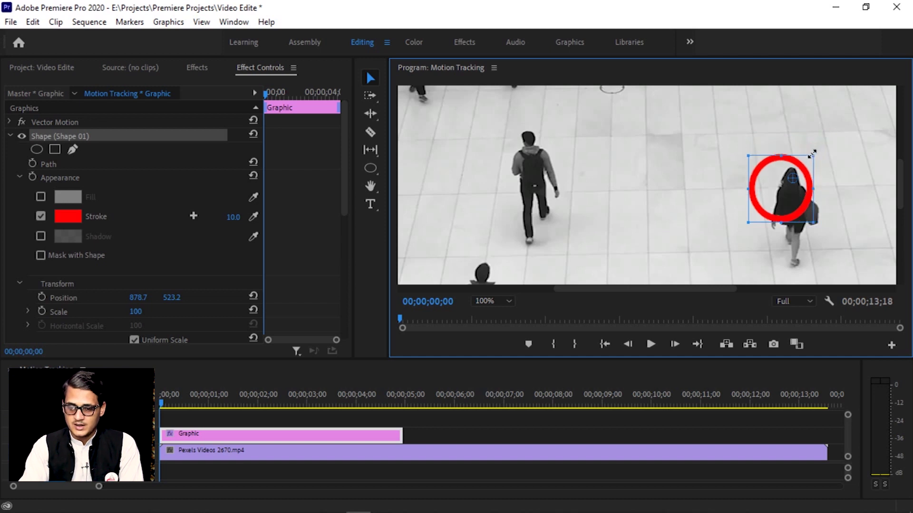
left_click_drag(779, 193, 792, 185)
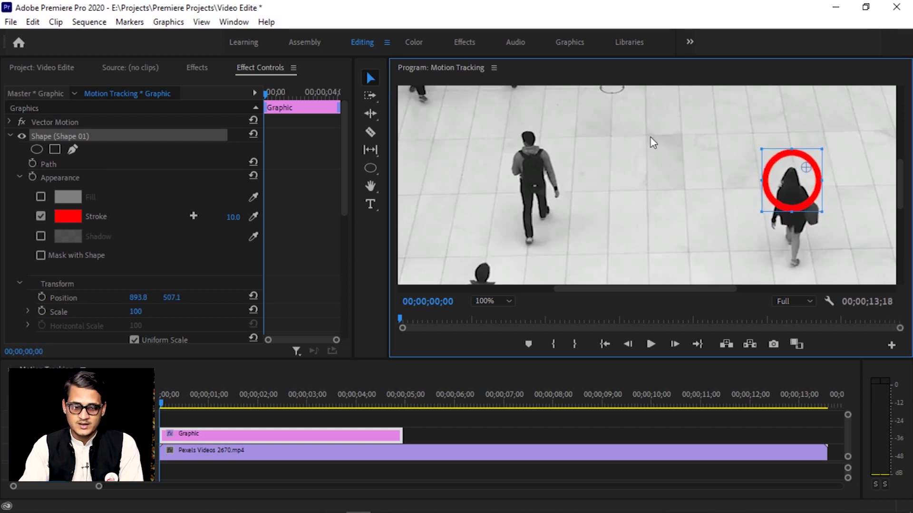
- Set stroke width to 8, fit the monitor view, and deselect the circle
left_click(233, 217)
type("8")
key("Return")
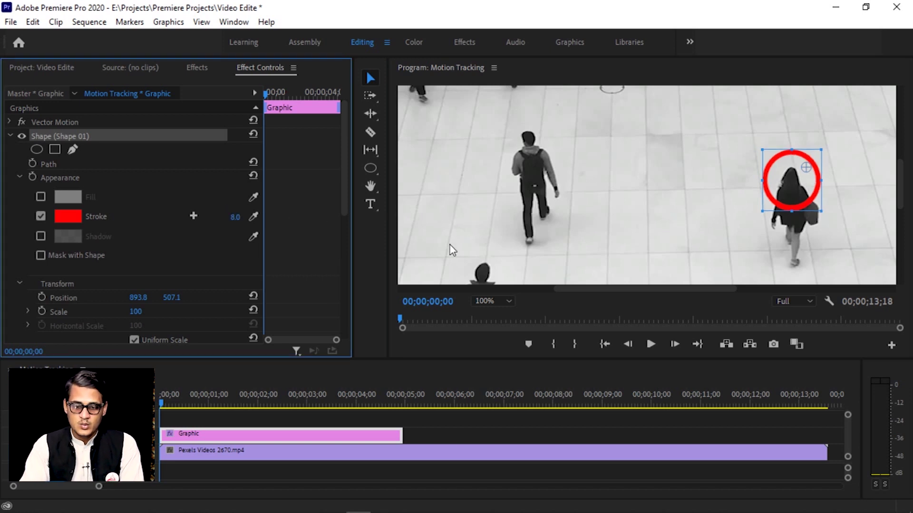
left_click(495, 301)
left_click(484, 311)
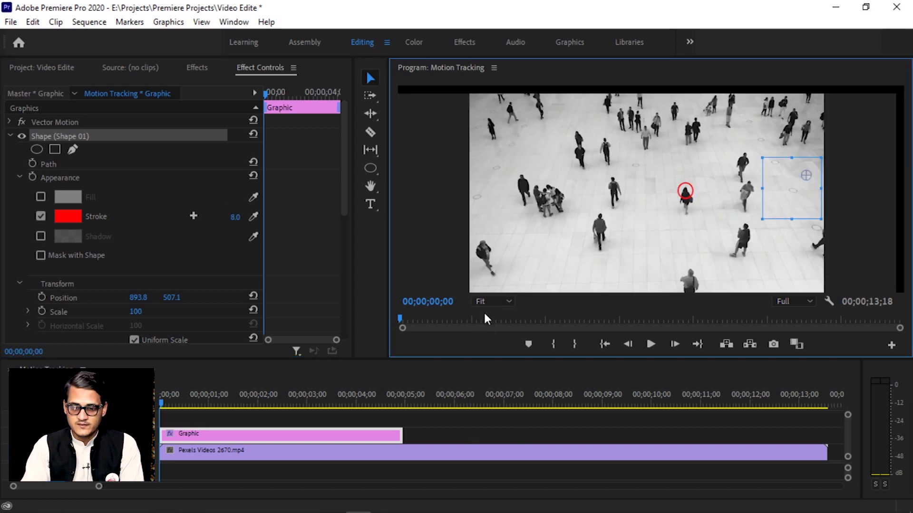
left_click(867, 180)
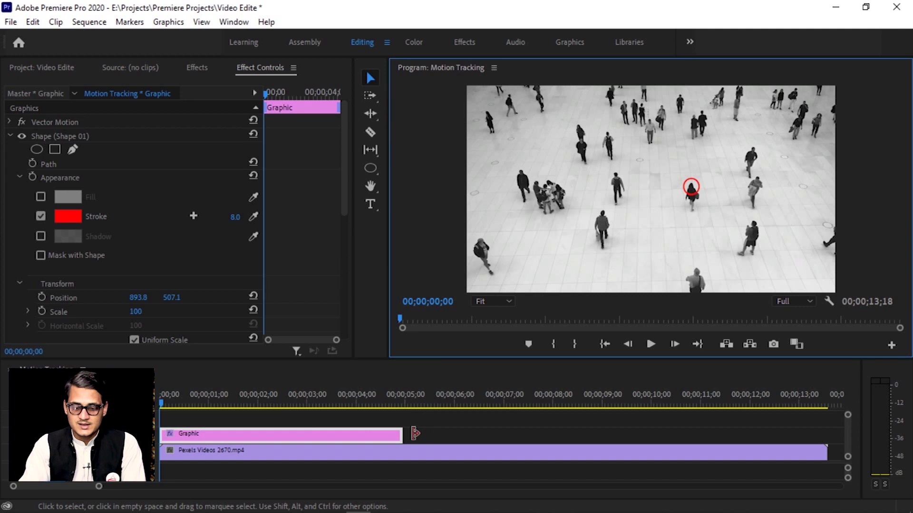
- Stretch the Graphic clip to the footage's end, preview it, and return to the start
left_click_drag(409, 433, 819, 442)
key("space")
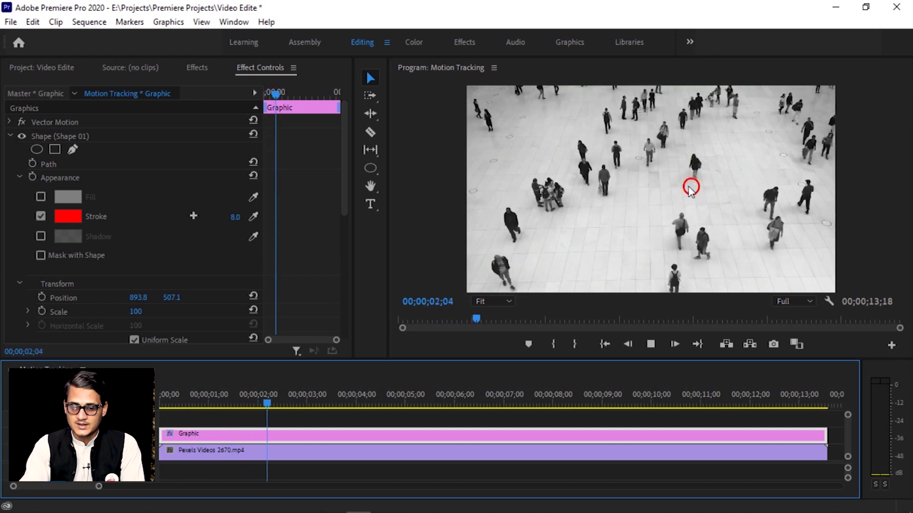
key("space")
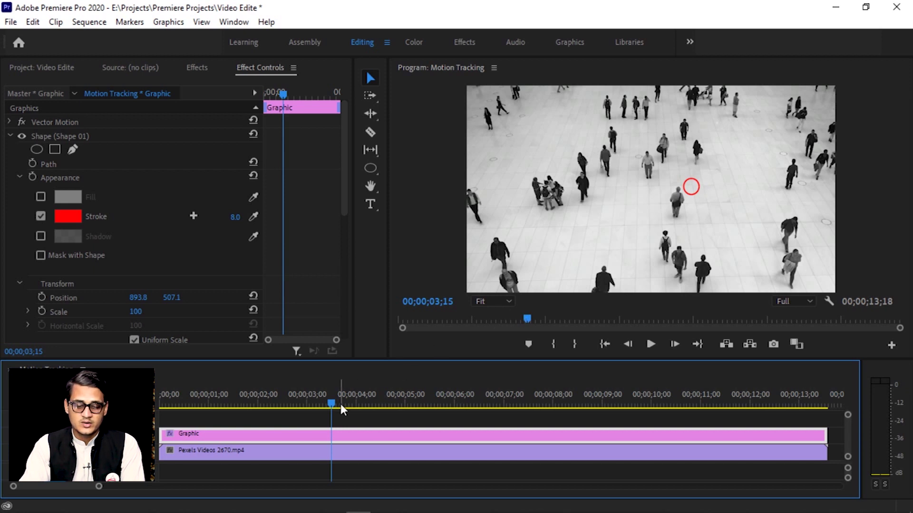
key("Home")
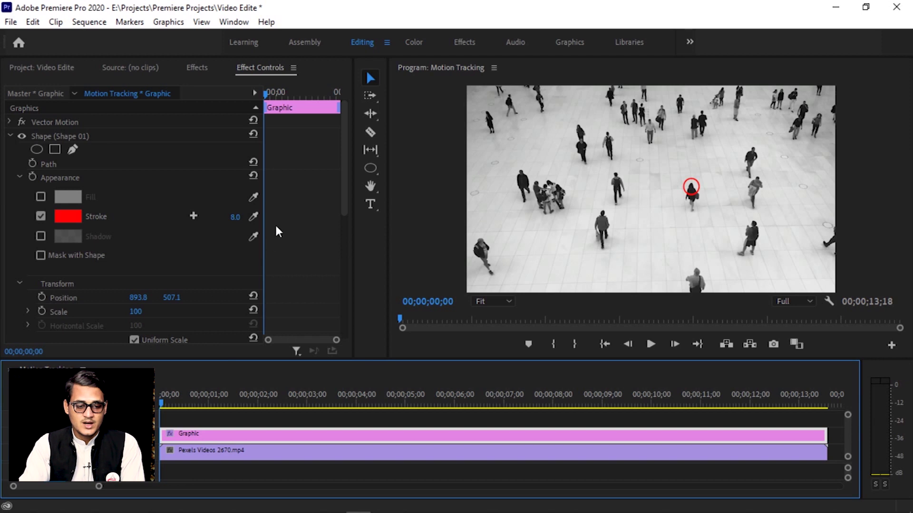
- Expand the circle graphic's Vector Motion properties in Effect Controls
left_click(341, 160)
scroll(341, 159, "down", 2)
scroll(335, 159, "up", 2)
scroll(328, 210, "down", 4)
scroll(328, 233, "down", 4)
scroll(338, 214, "up", 5)
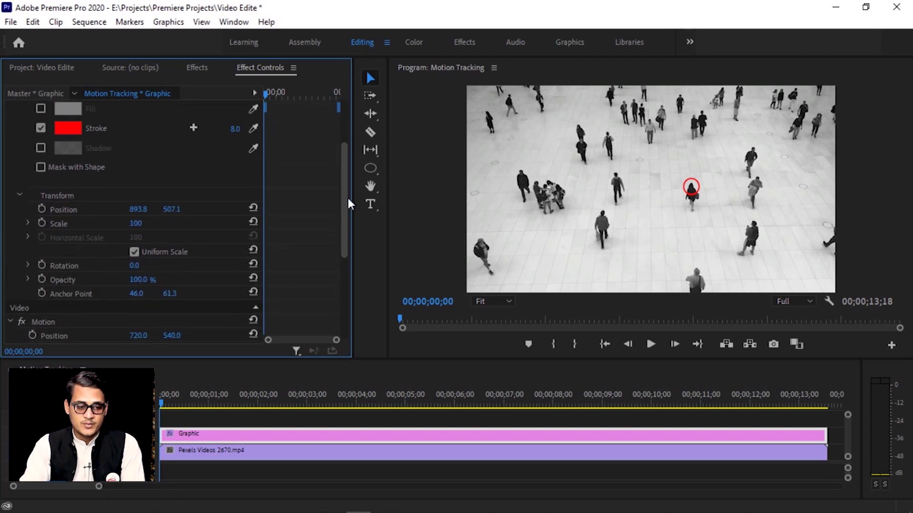
scroll(349, 195, "up", 2)
left_click_drag(361, 176, 363, 153)
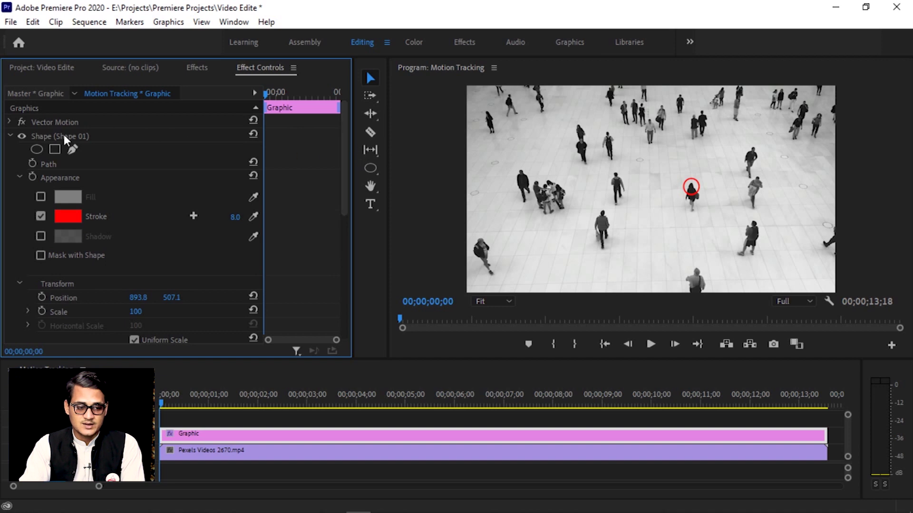
left_click(73, 124)
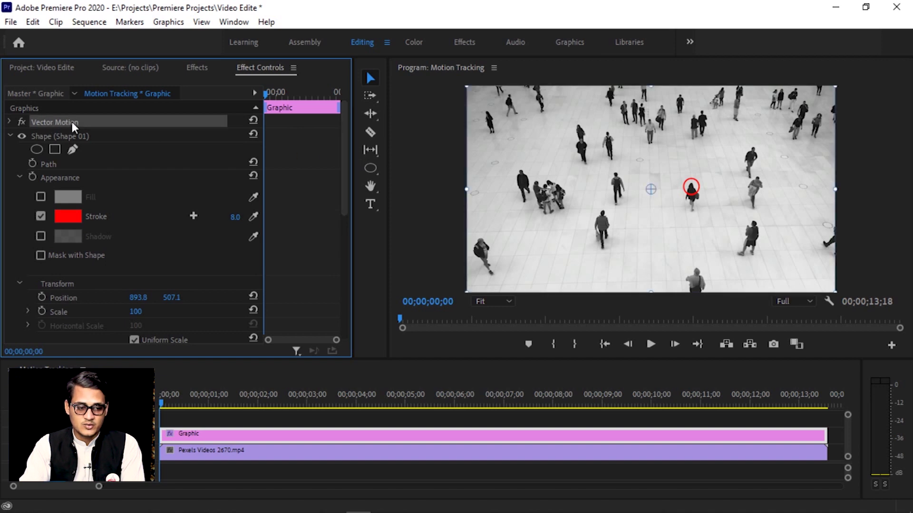
left_click(10, 122)
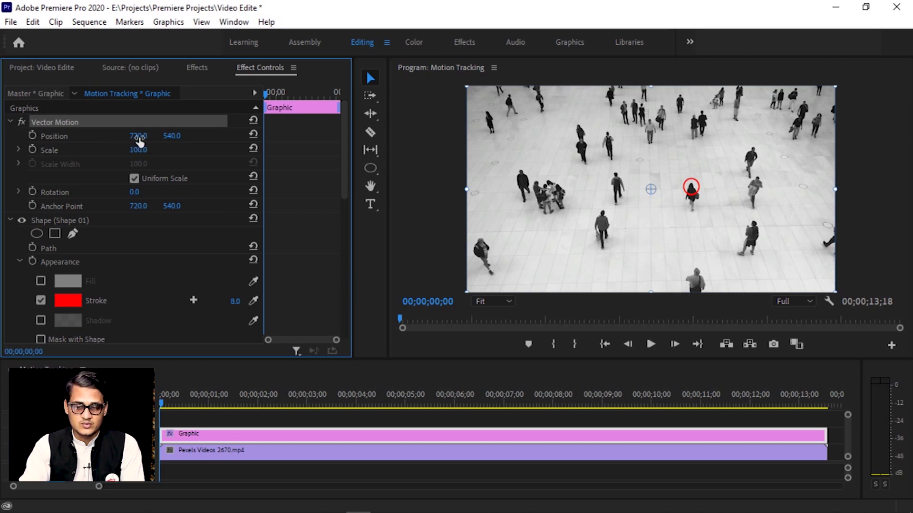
- Nudge the circle right and set the first Position keyframe at 722, 538 on frame 0
left_click_drag(139, 142, 180, 136)
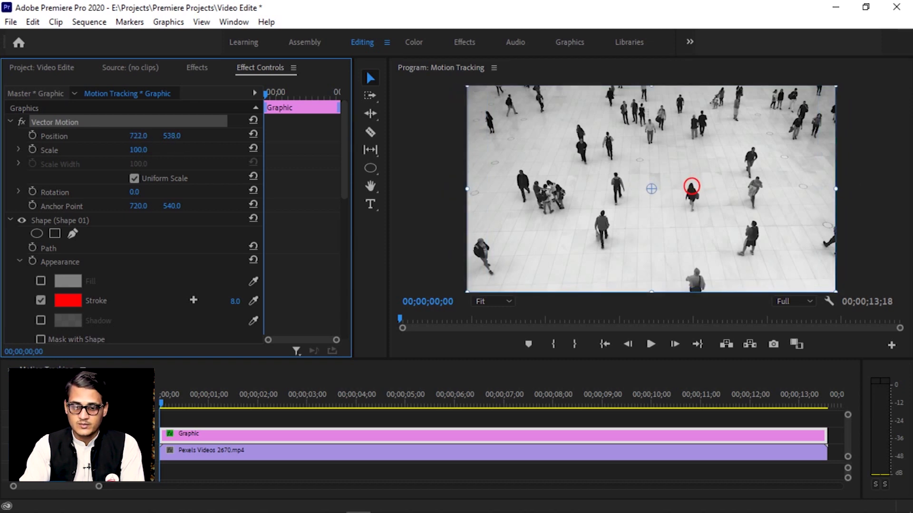
left_click(414, 183)
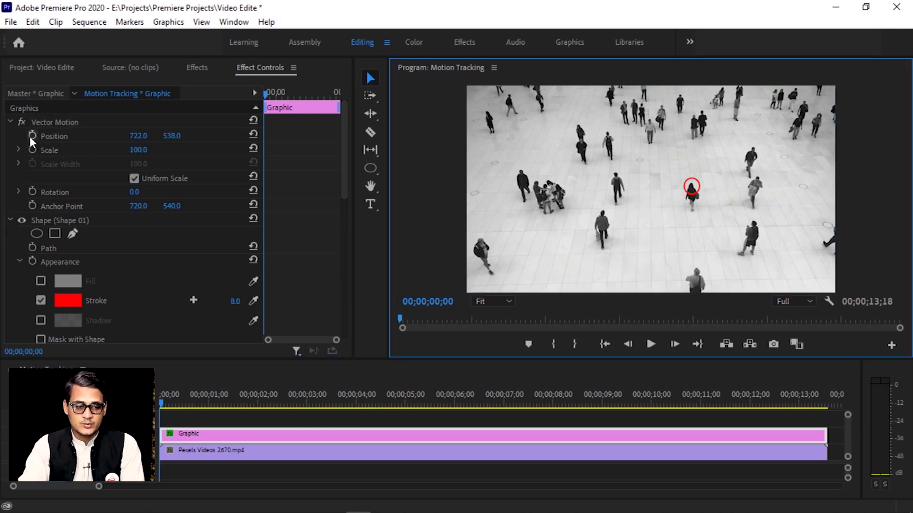
left_click_drag(267, 94, 254, 95)
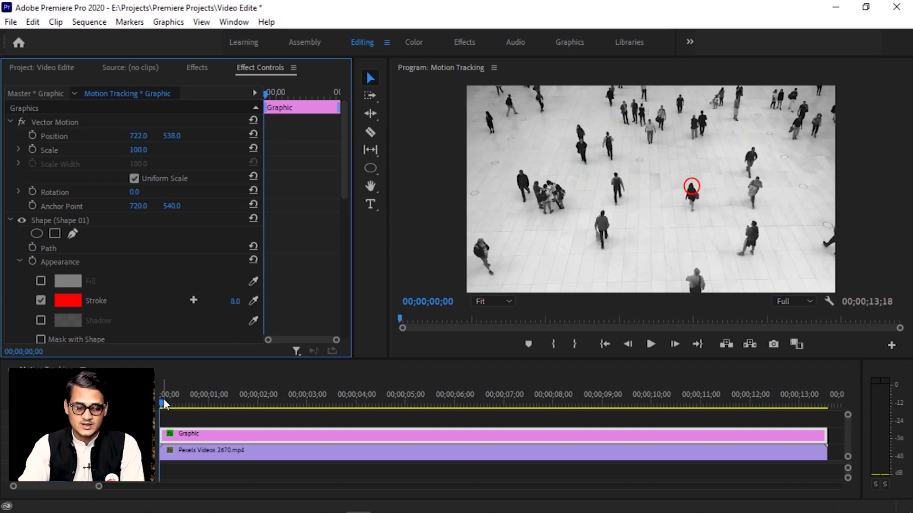
left_click(33, 134)
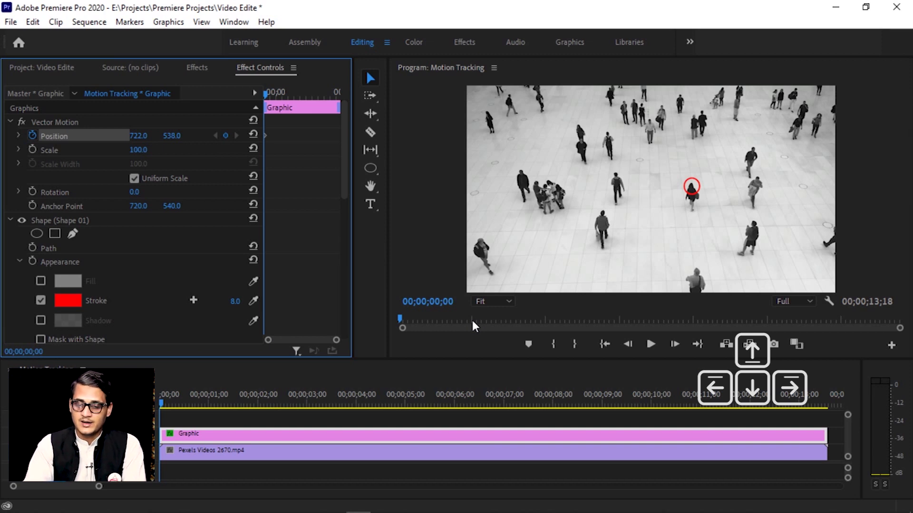
- Step forward to frame 6 of the sequence
key("Right")
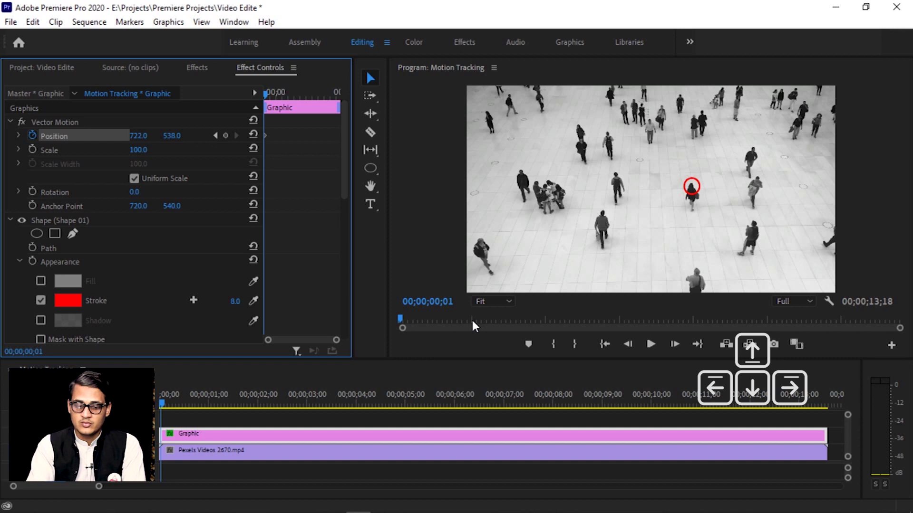
left_click(411, 374)
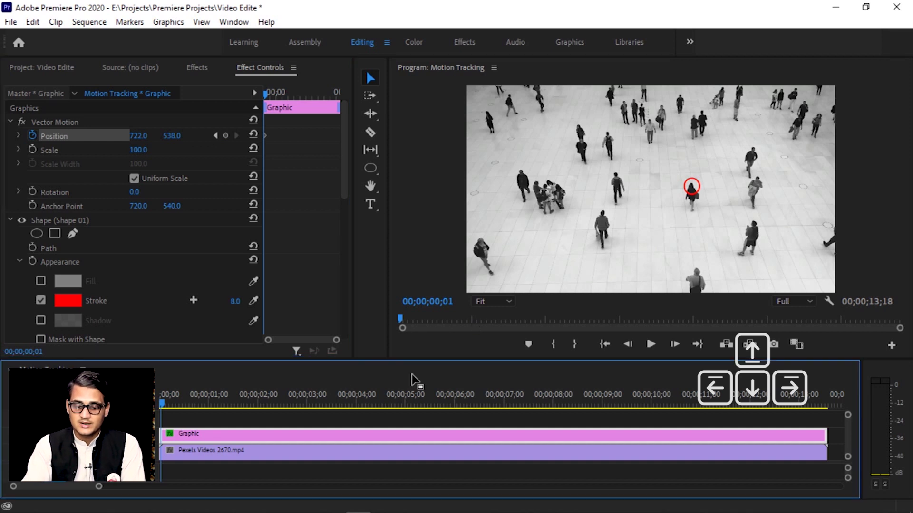
left_click(320, 212)
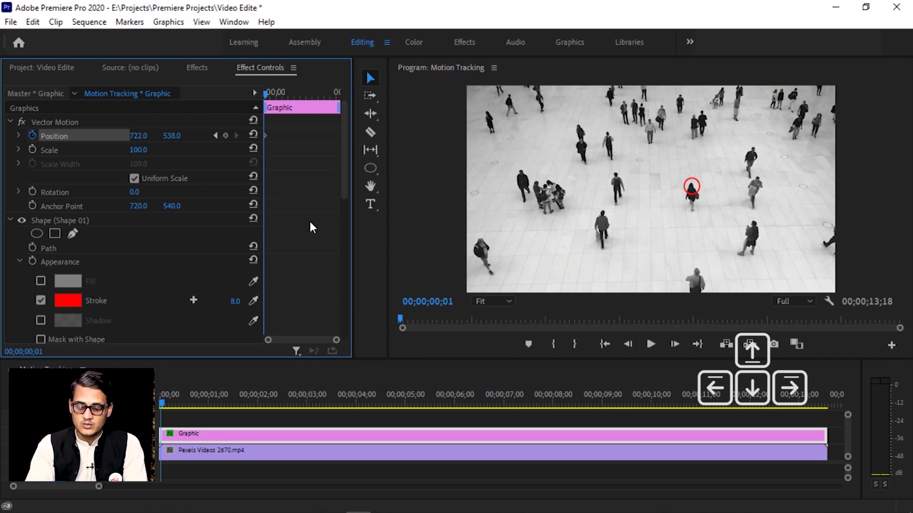
key("shift+Right")
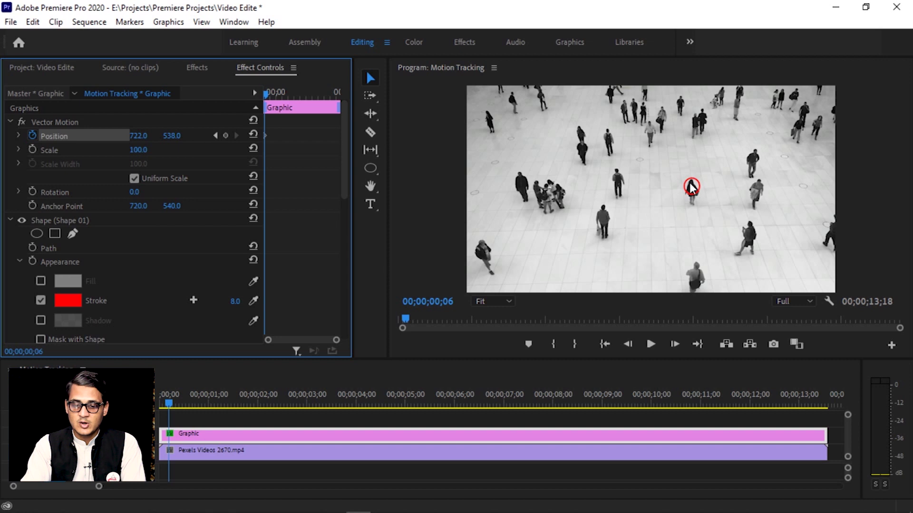
left_click(498, 302)
- At 75% monitor zoom, keyframe the circle's Position at 722, 513 on frame 6
left_click(502, 363)
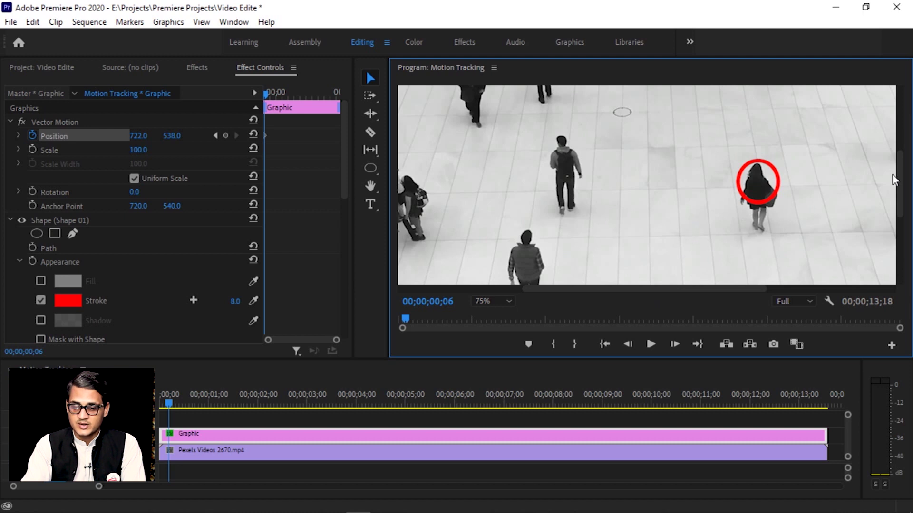
left_click_drag(900, 182, 904, 164)
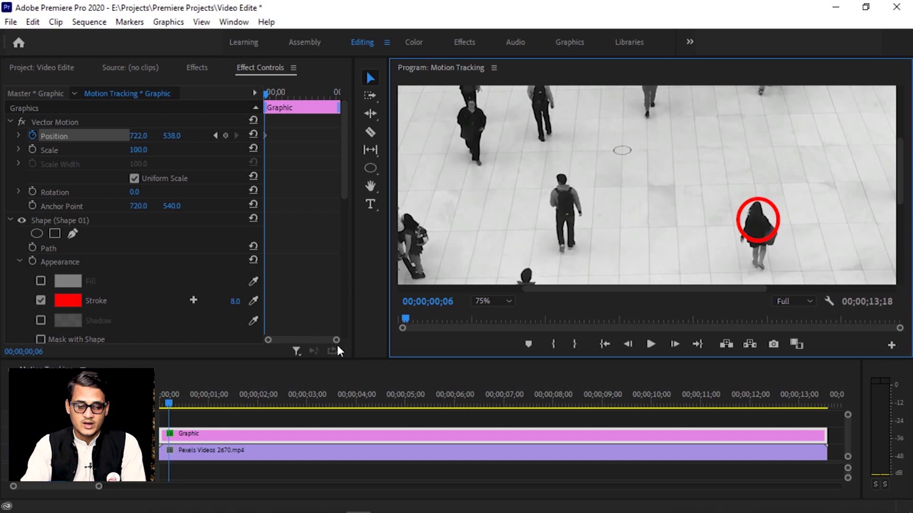
left_click_drag(336, 340, 294, 340)
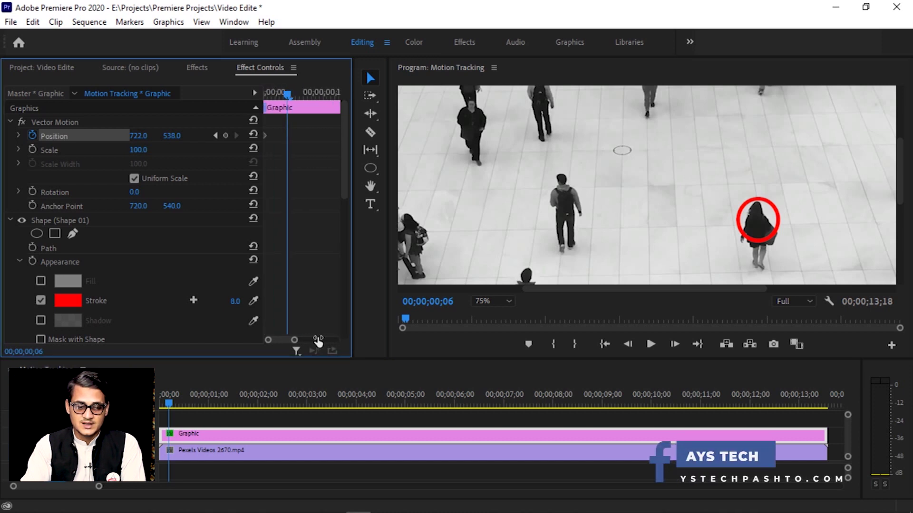
left_click_drag(295, 341, 299, 340)
left_click_drag(172, 136, 284, 135)
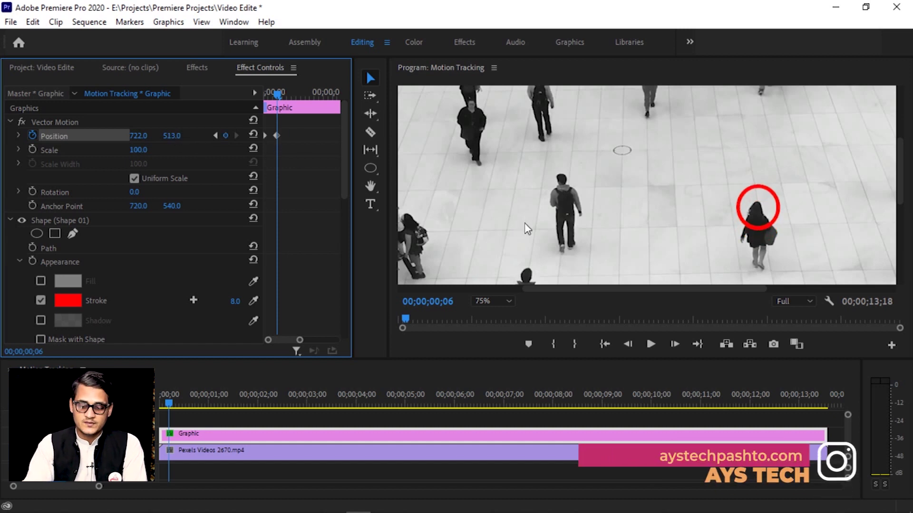
- Add Position keyframes at frames 16 and 21, raising the circle to follow her
key("shift+Right")
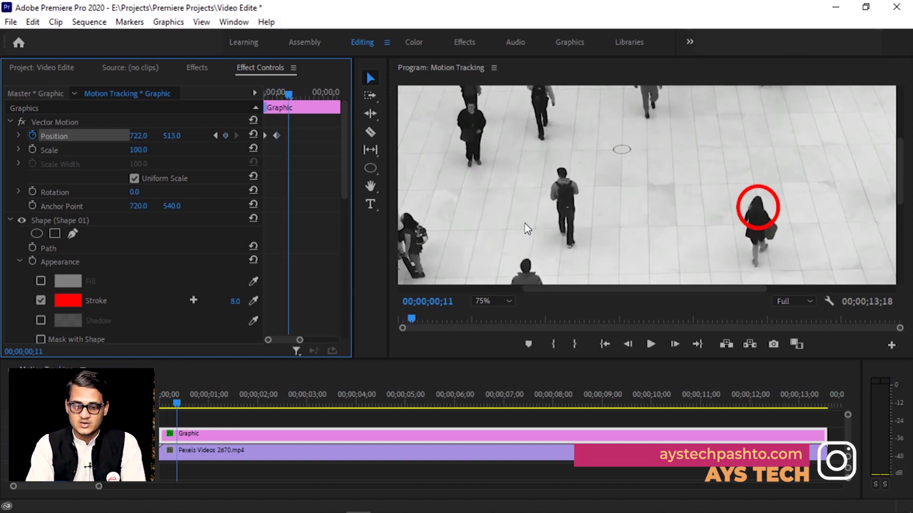
key("shift+Right")
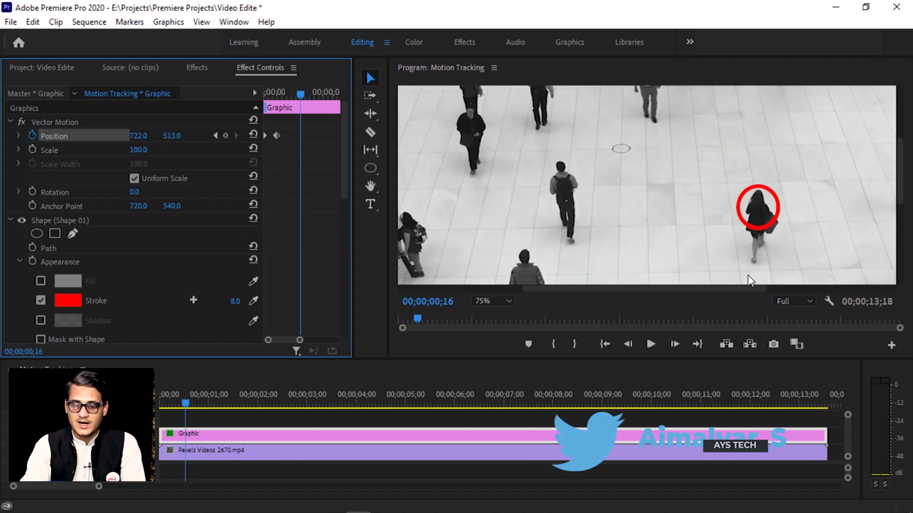
left_click_drag(178, 140, 168, 140)
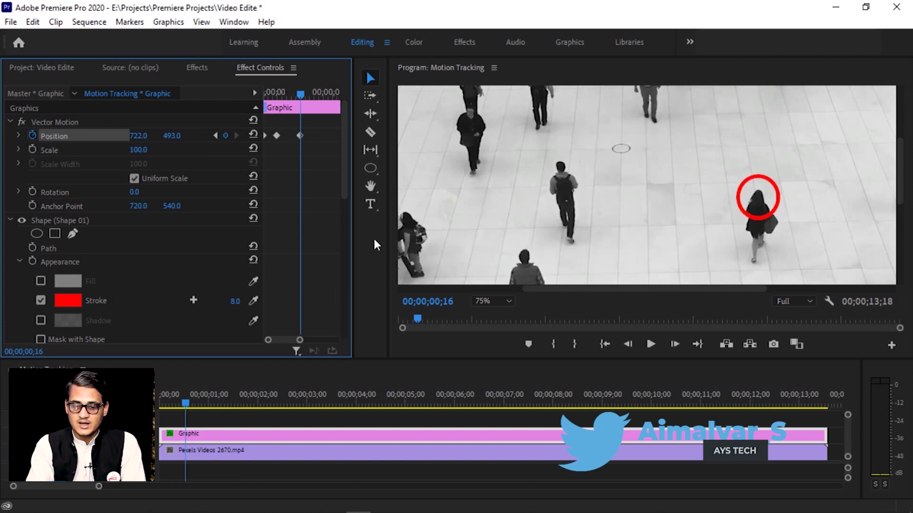
key("shift+Right")
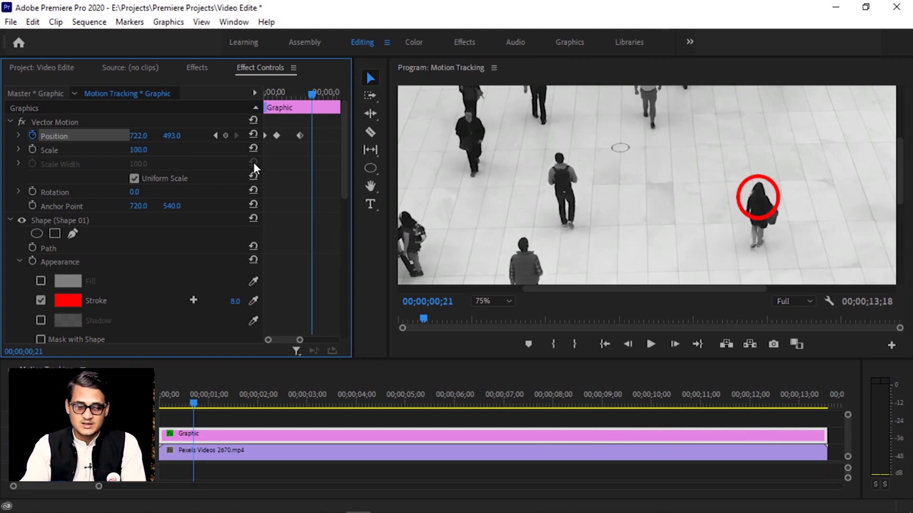
left_click_drag(186, 138, 175, 138)
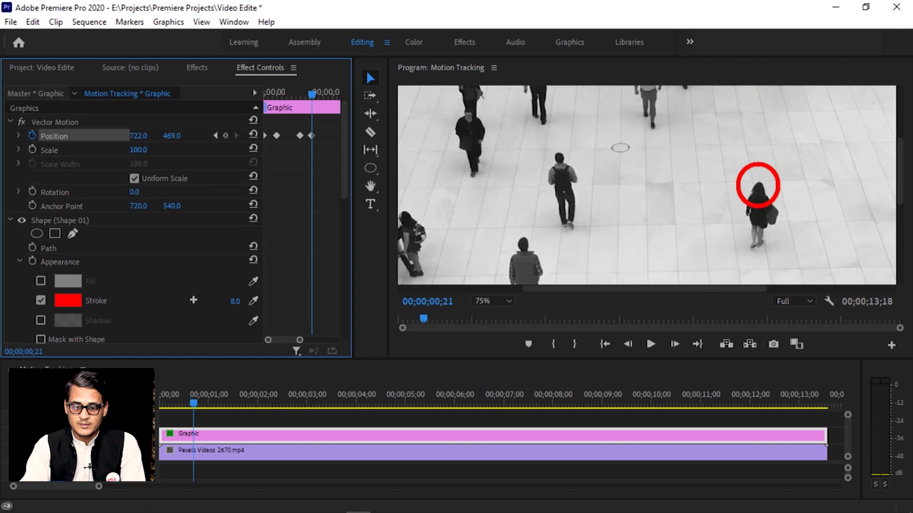
- Keyframe the circle at 730, 370 on her head at 00;00;02;06
key("shift+Right")
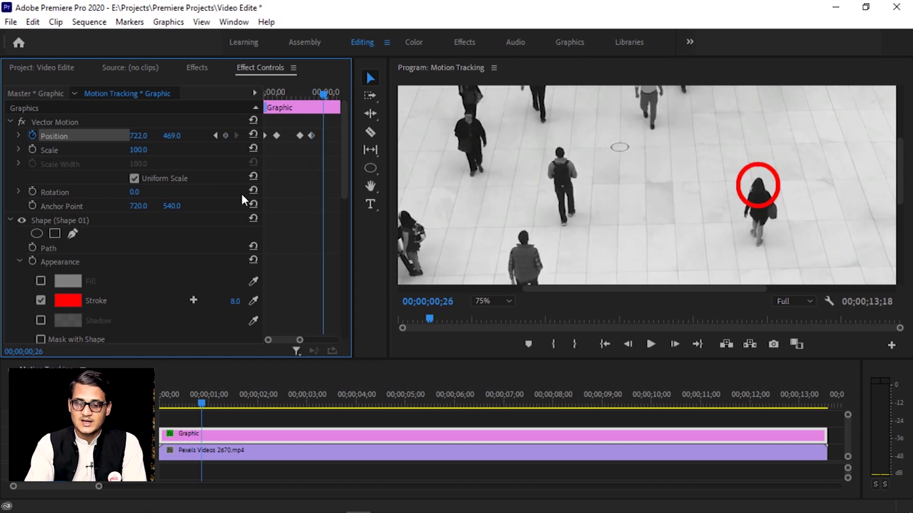
key("shift+Right")
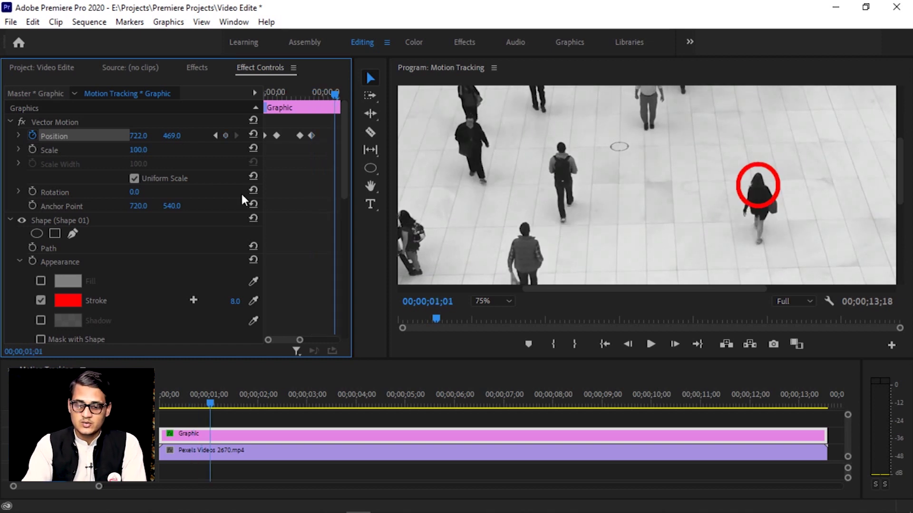
key("shift+Right")
key("shift+Right")
key("shift+Right")
key("shift+Right")
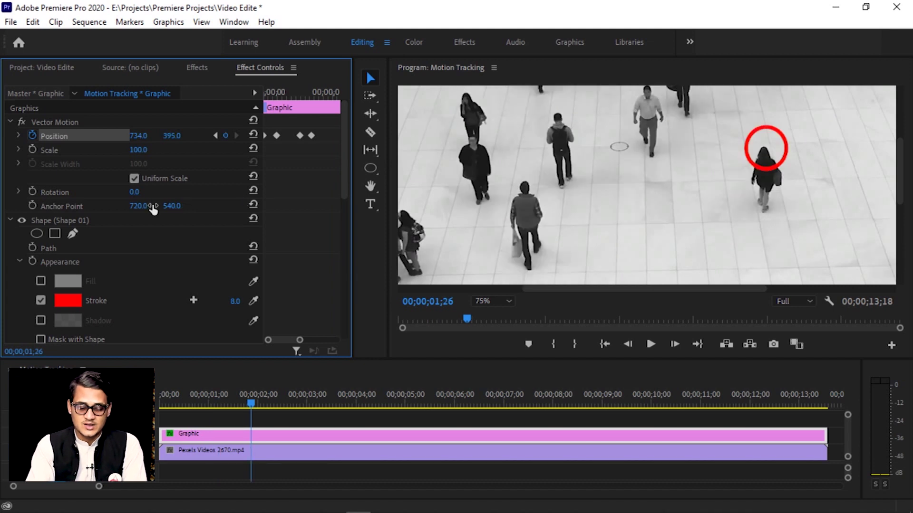
key("shift+Right")
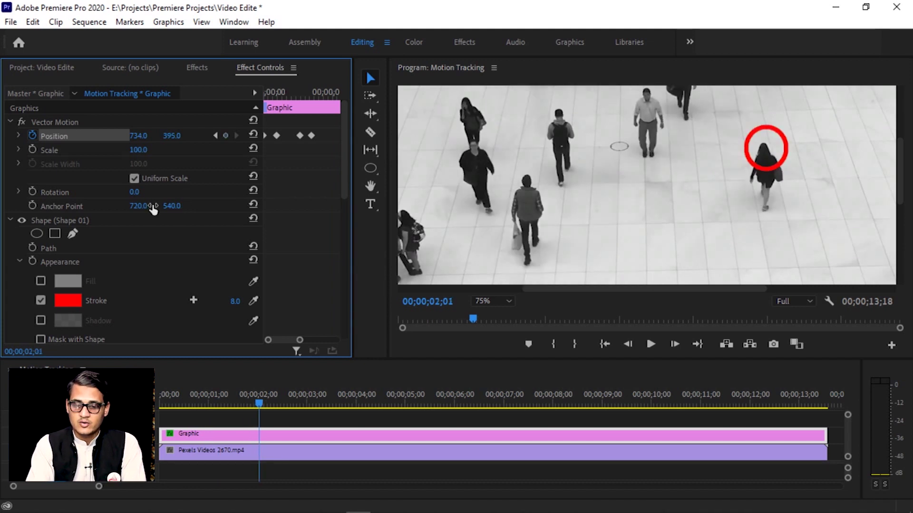
key("shift+Right")
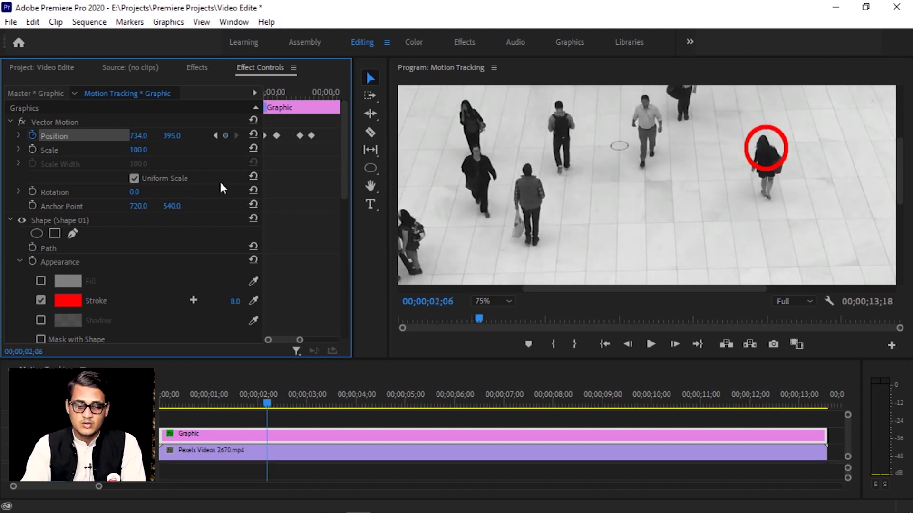
left_click_drag(172, 136, 135, 135)
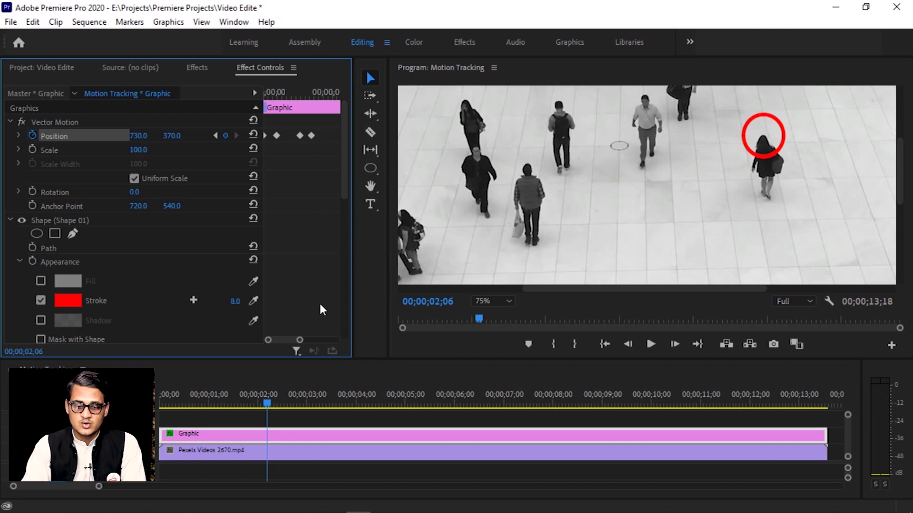
left_click_drag(299, 339, 311, 340)
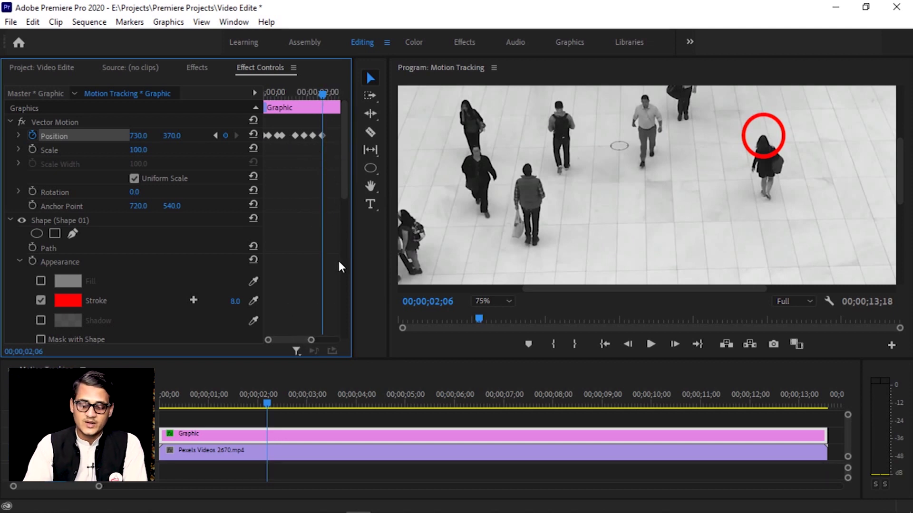
key("shift+Right")
key("shift+Right")
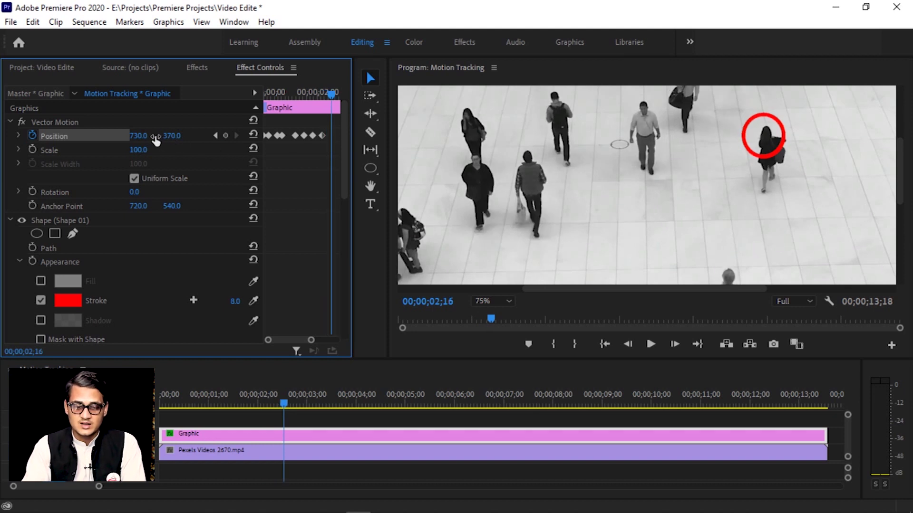
- Keep adding Position keyframes every five frames, shifting the circle to stay on her
left_click_drag(140, 136, 183, 137)
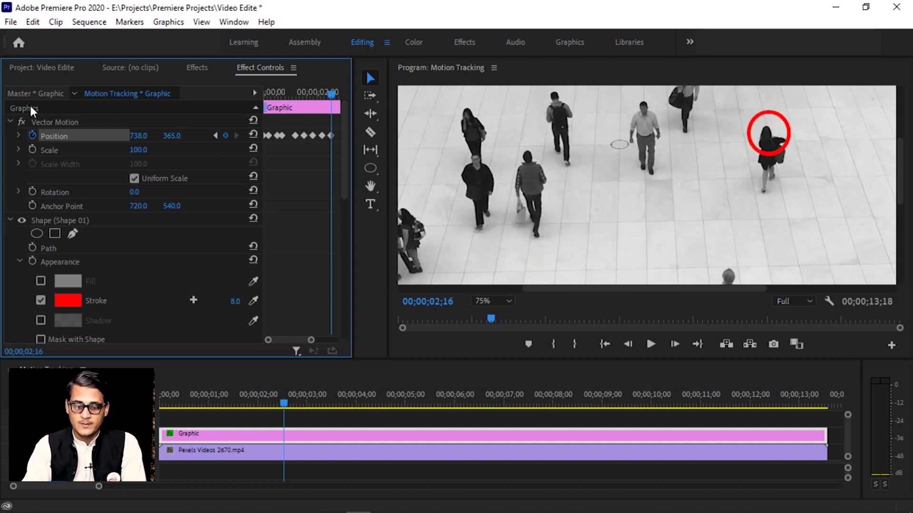
key("shift+Right")
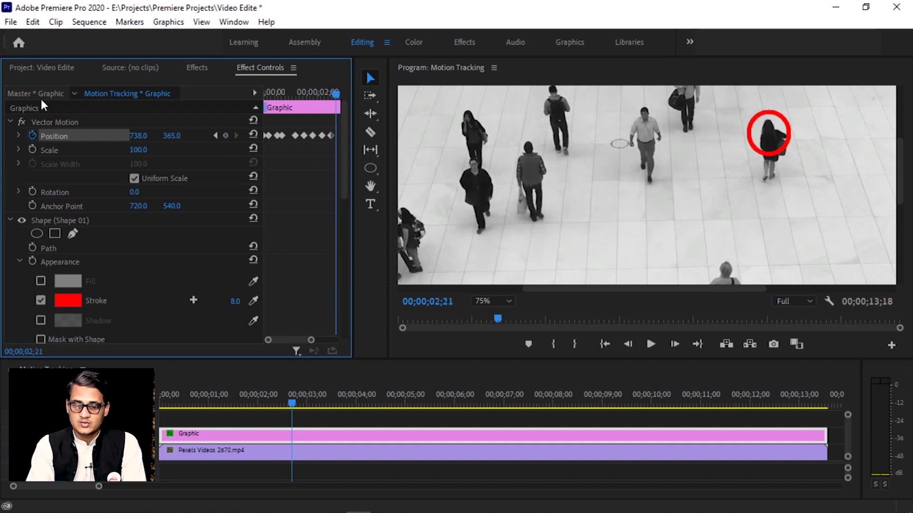
key("shift+Right")
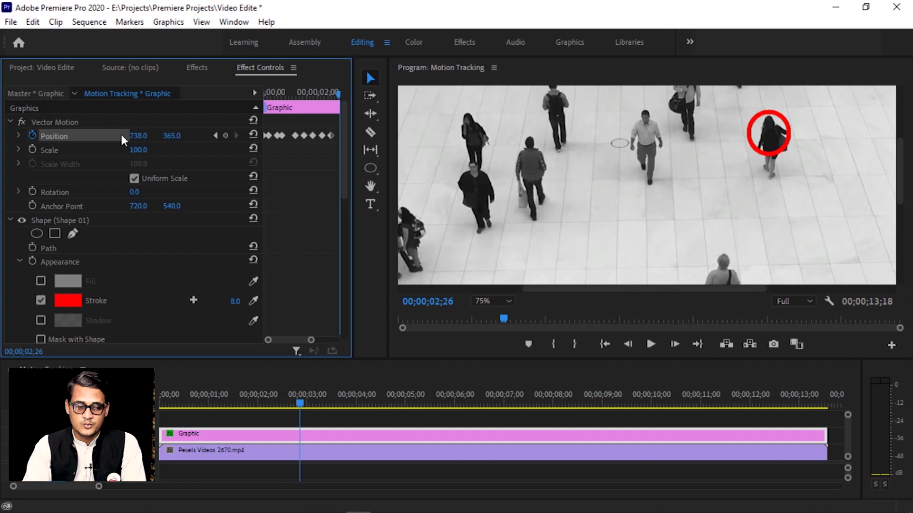
left_click_drag(136, 137, 171, 141)
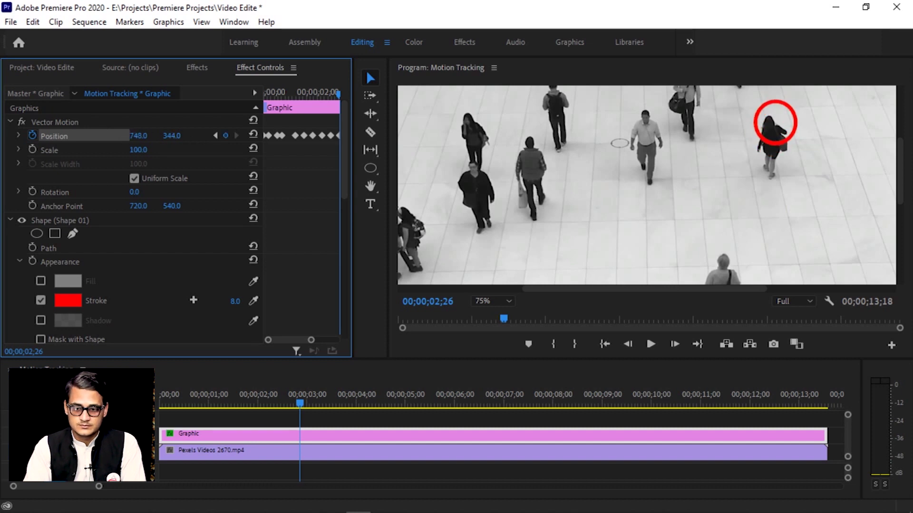
left_click_drag(144, 132, 159, 135)
key("shift+Right")
key("shift+Right")
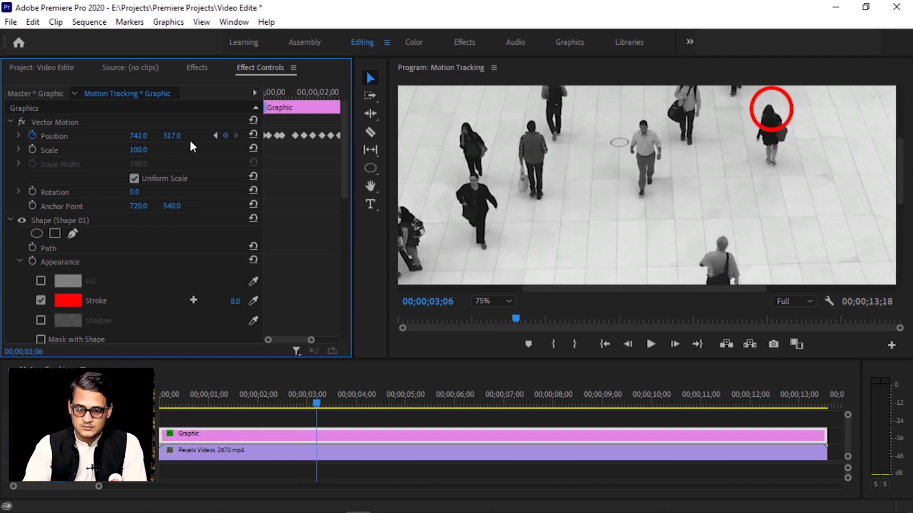
scroll(647, 185, "up", 3)
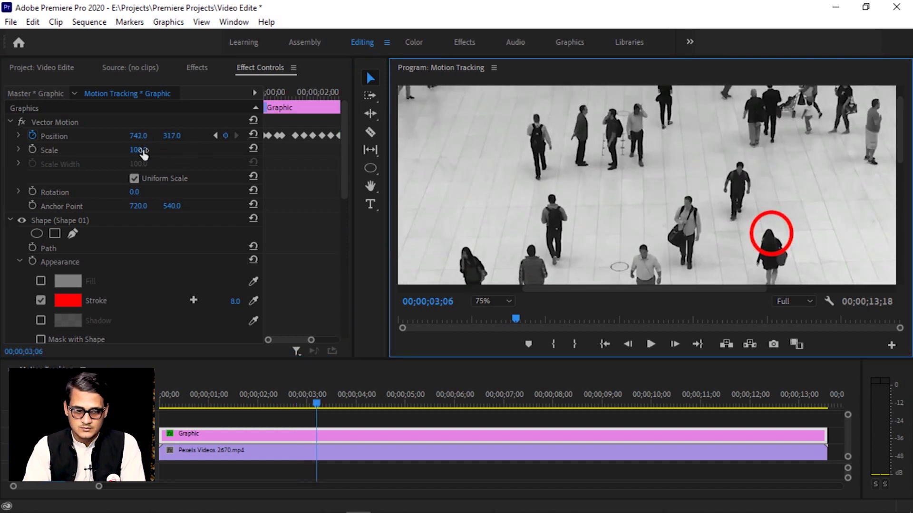
key("shift+Right")
key("shift+Right")
key("shift+Right")
mouse_move(172, 136)
left_mouse_down()
mouse_move(164, 135)
mouse_move(174, 136)
left_mouse_up()
key("shift+Right")
key("shift+Right")
key("shift+Right")
key("shift+Right")
key("shift+Right")
key("shift+Right")
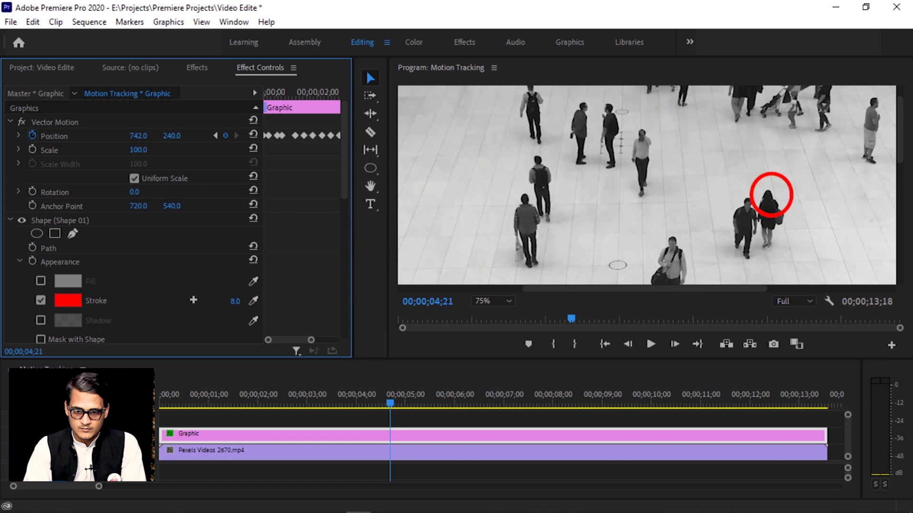
key("shift+Right")
key("shift+Right")
key("shift+Right")
- Continue keyframing to 00;00;09;16, ending with the circle at 791, 48 near the top
left_click_drag(172, 136, 169, 136)
key("shift+Right")
key("shift+Right")
key("shift+Right")
key("shift+Right")
key("shift+Right")
key("shift+Right")
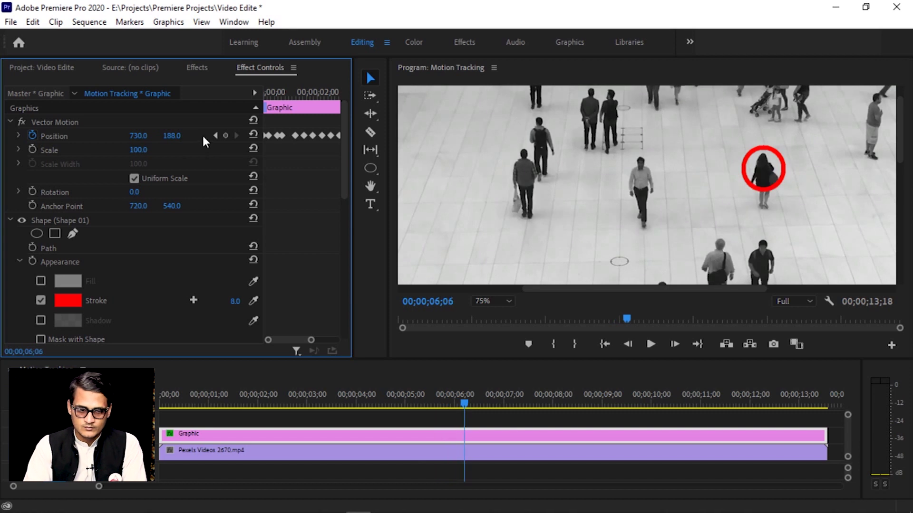
key("shift+Right")
key("shift+Right")
key("shift+Right")
mouse_move(138, 136)
left_mouse_down()
mouse_move(167, 136)
mouse_move(136, 136)
left_mouse_up()
key("shift+Right")
key("shift+Right")
key("shift+Right")
key("shift+Right")
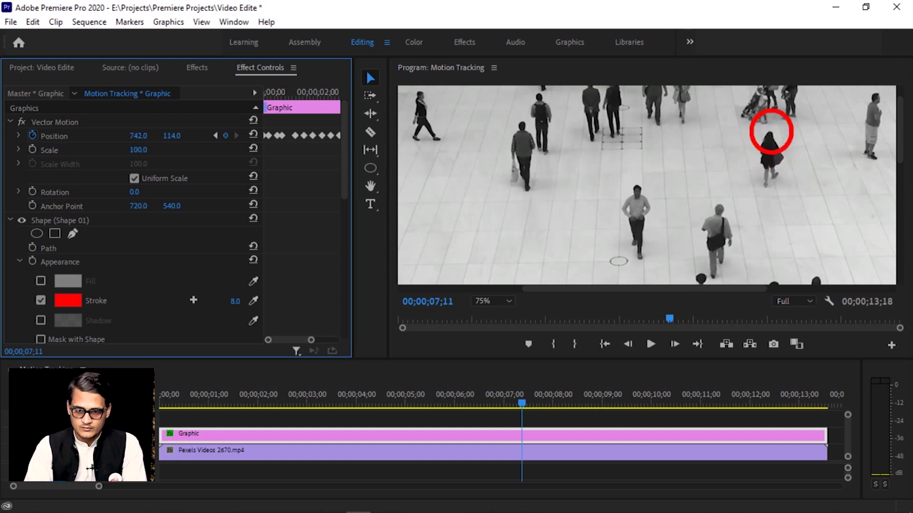
key("shift+Right")
key("shift+Right")
key("shift+Right")
key("shift+Right")
left_click_drag(132, 137, 179, 138)
key("shift+Right")
key("shift+Right")
key("shift+Right")
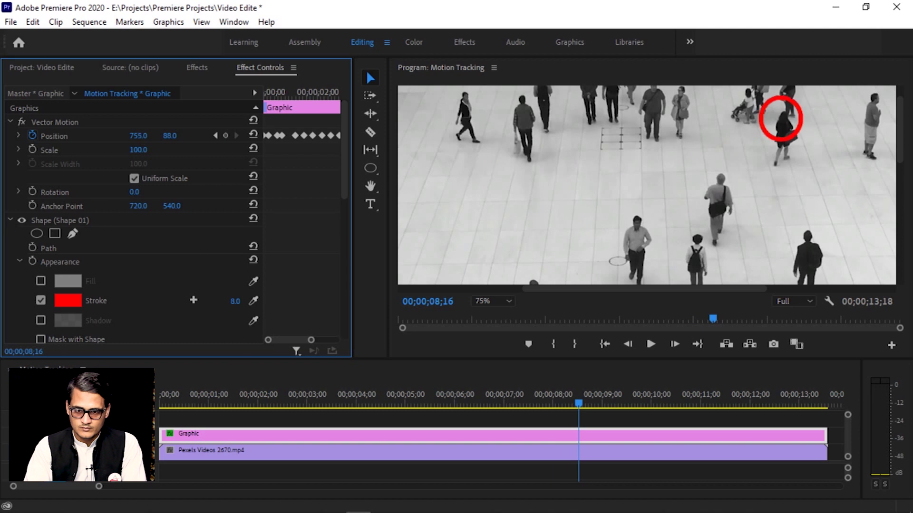
key("shift+Right")
key("shift+Right")
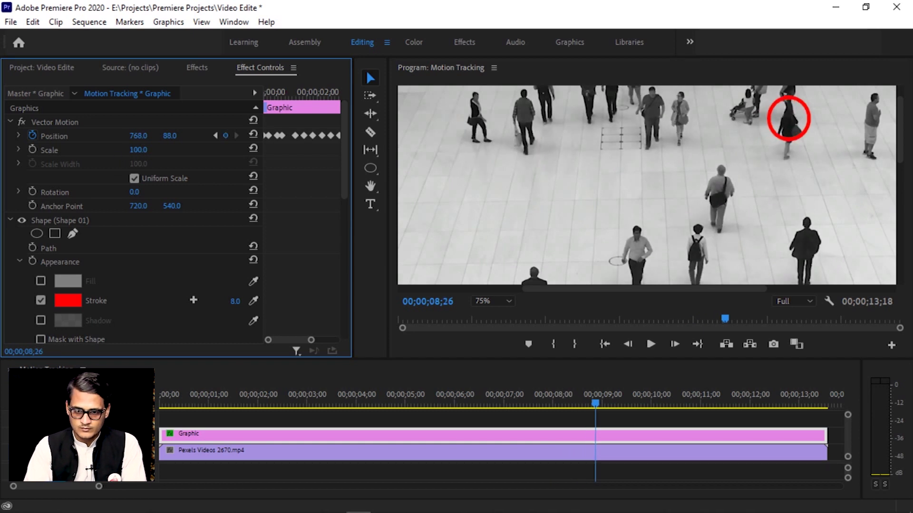
key("shift+Right")
key("shift+Right")
key("shift+Right")
key("shift+Right")
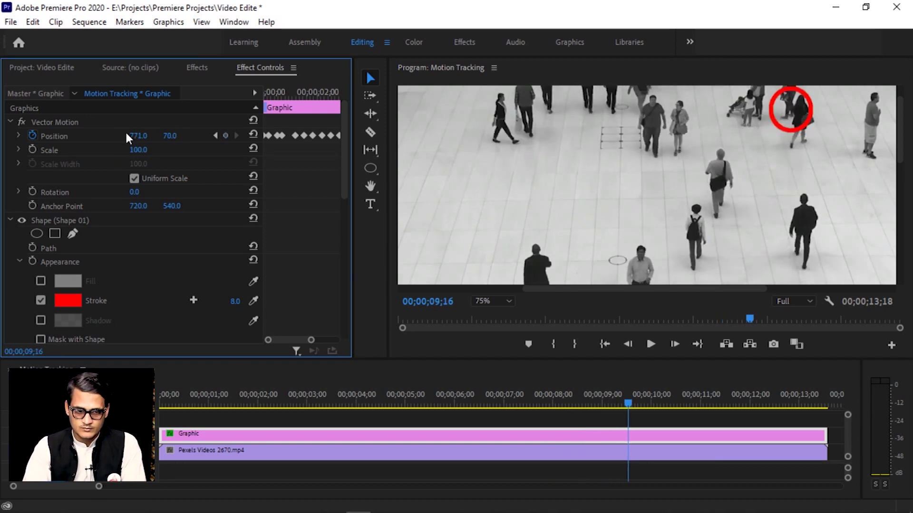
left_click_drag(179, 139, 169, 138)
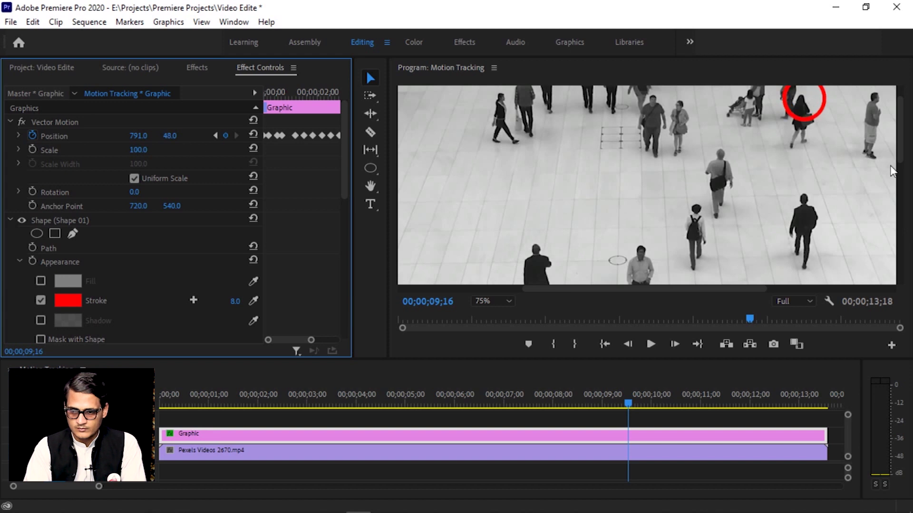
scroll(893, 136, "up", 1)
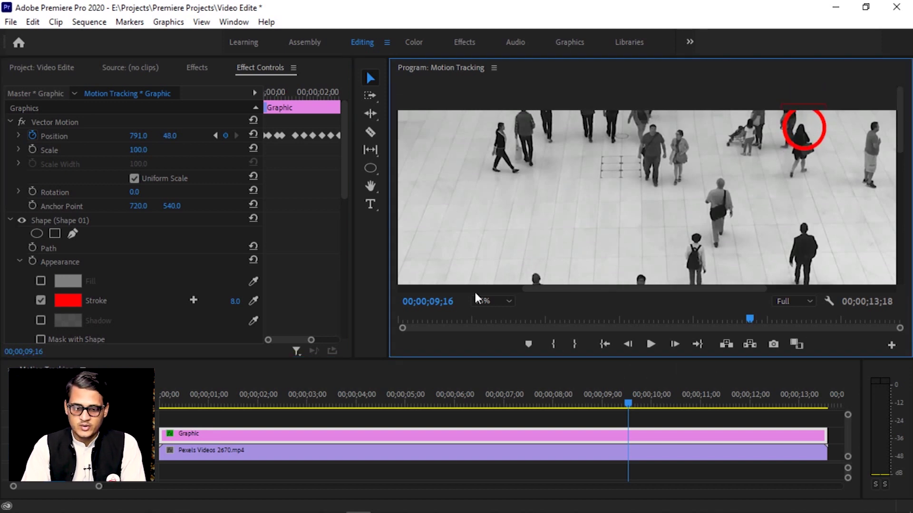
- Set the Program Monitor zoom to Fit, then play the red-circle tracking animation from the sequence start
left_click(497, 303)
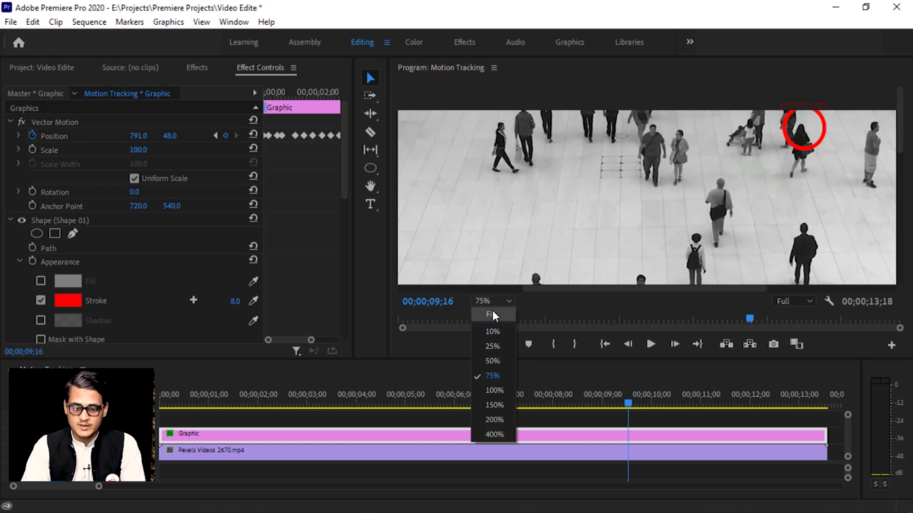
left_click(493, 314)
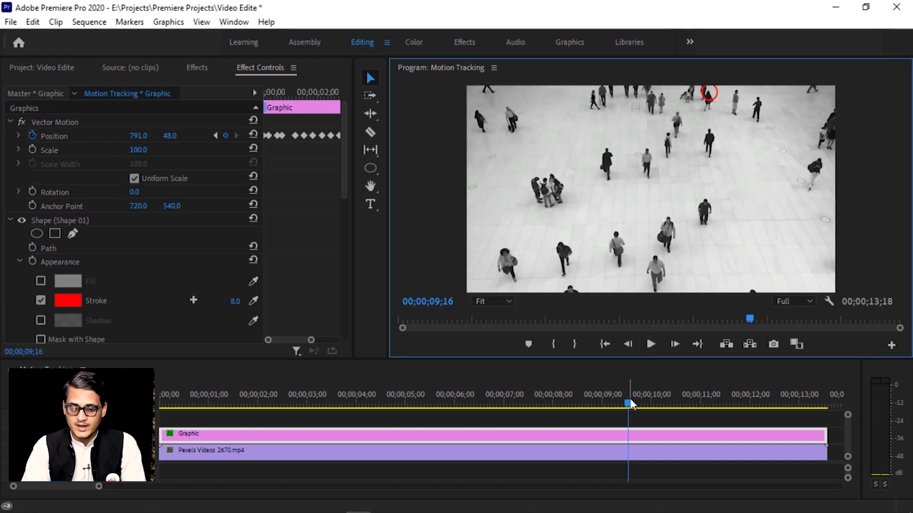
left_click_drag(629, 404, 234, 405)
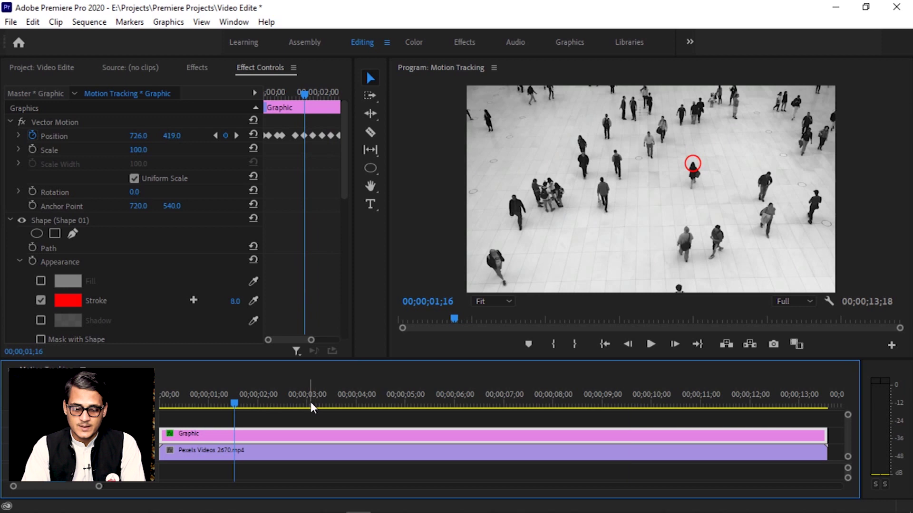
key("Home")
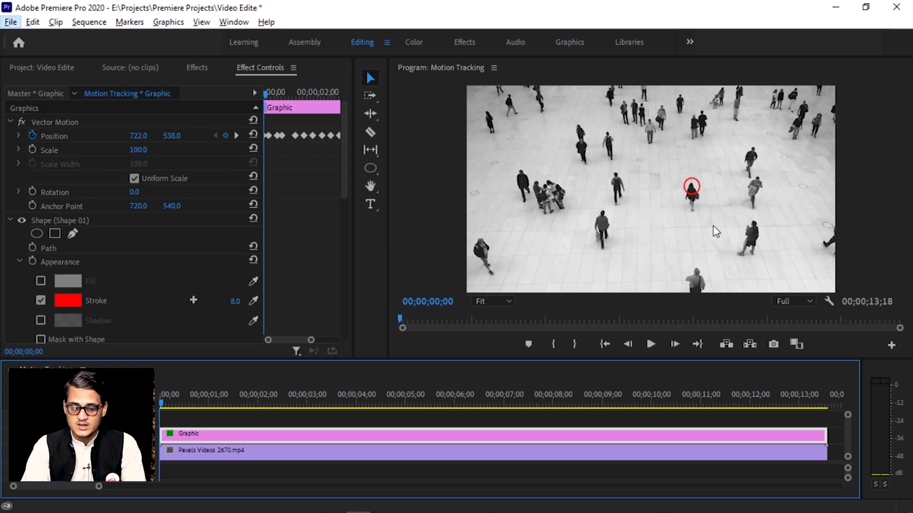
key("alt+space")
left_click(418, 230)
key("space")
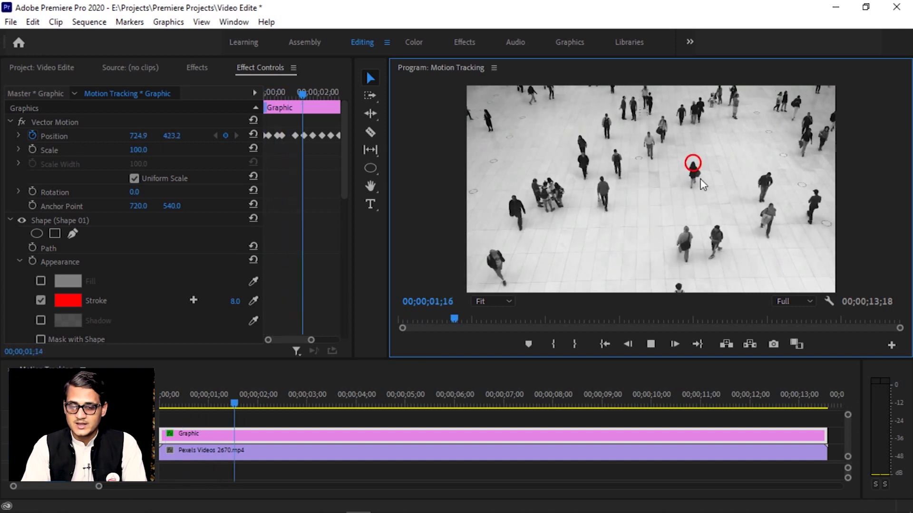